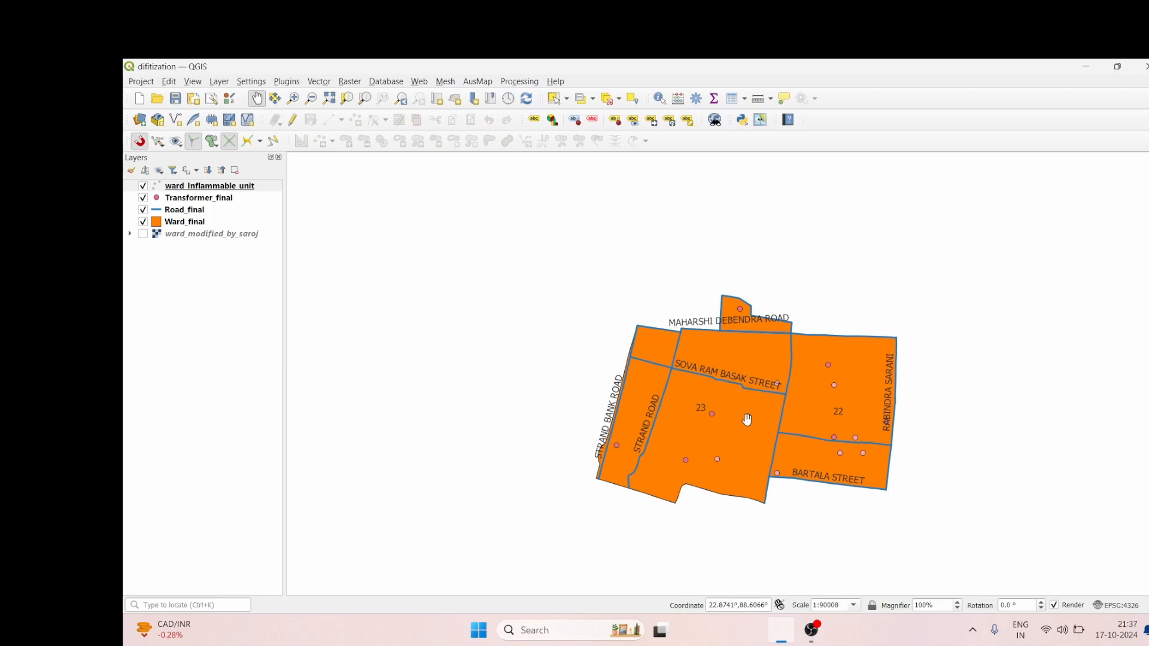
# Step: Open the symbology settings of the Ward_final layer
pyautogui.scroll(1, 746, 419)
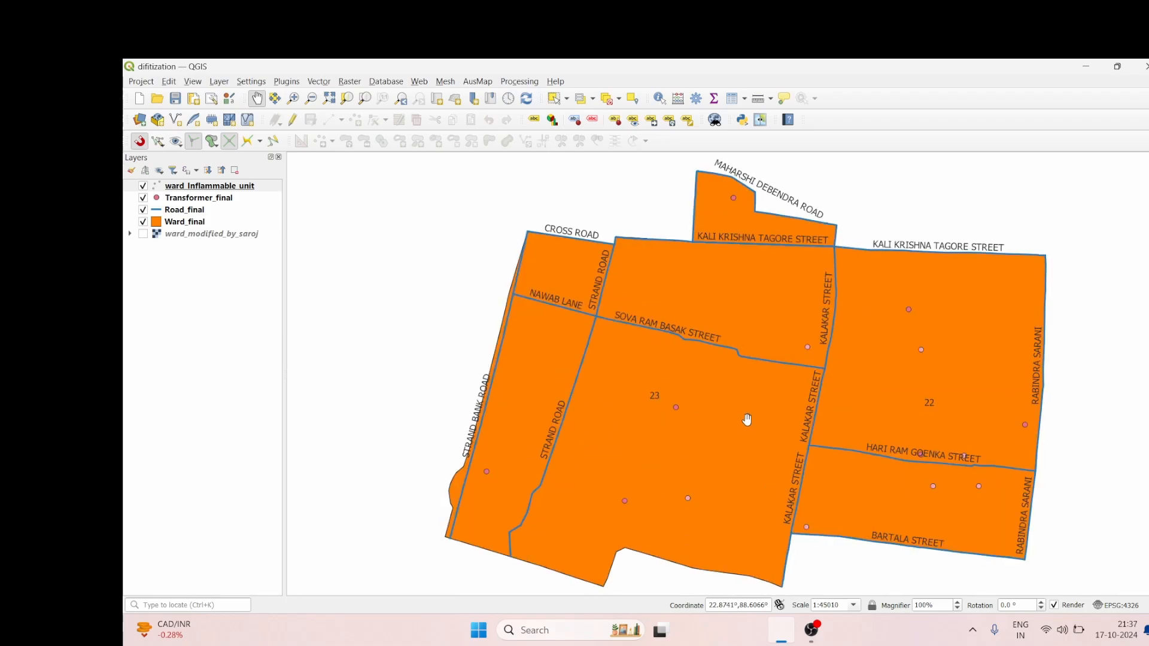
pyautogui.scroll(-1, 746, 419)
pyautogui.scroll(1, 746, 419)
pyautogui.click(199, 224)
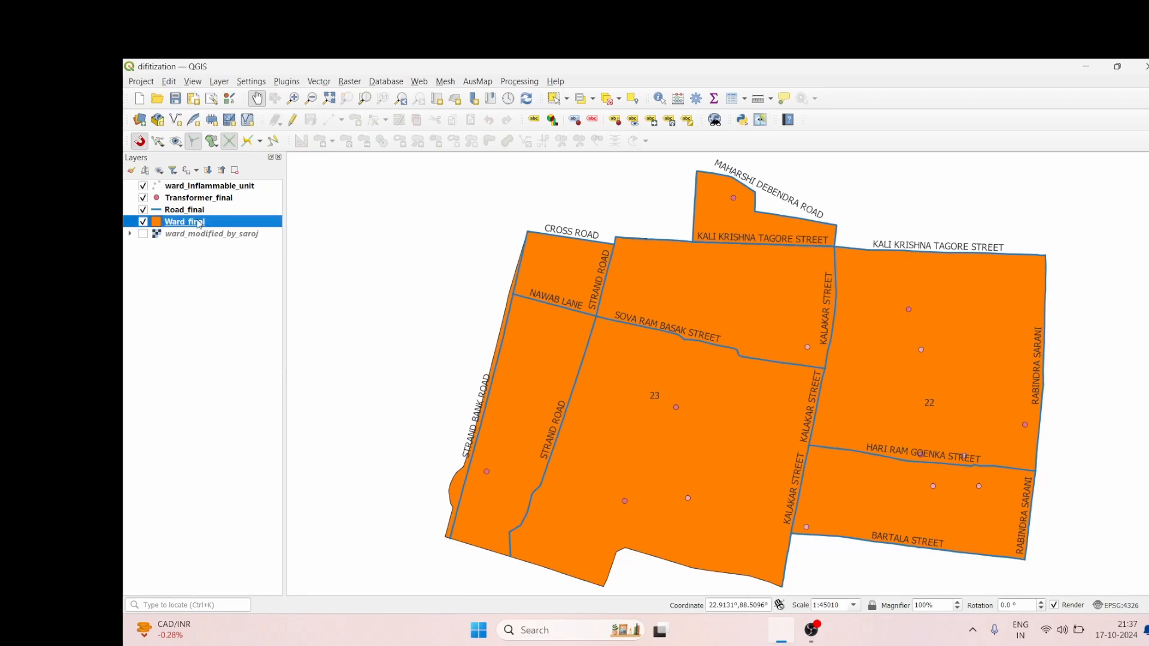
pyautogui.rightClick(195, 224)
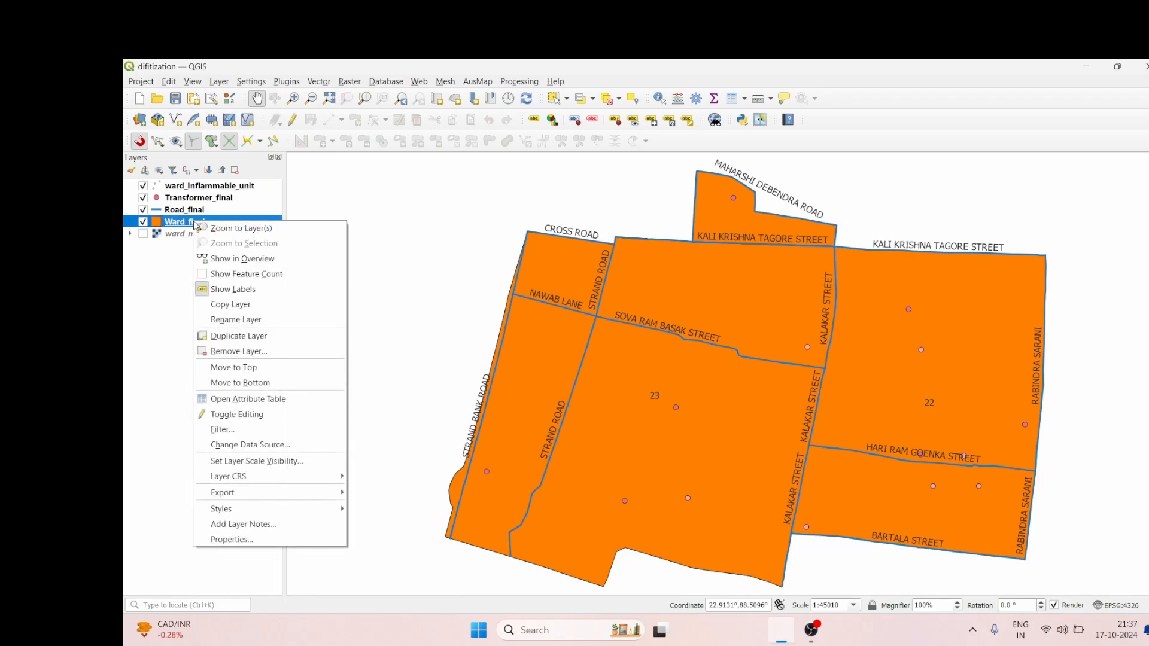
pyautogui.click(236, 540)
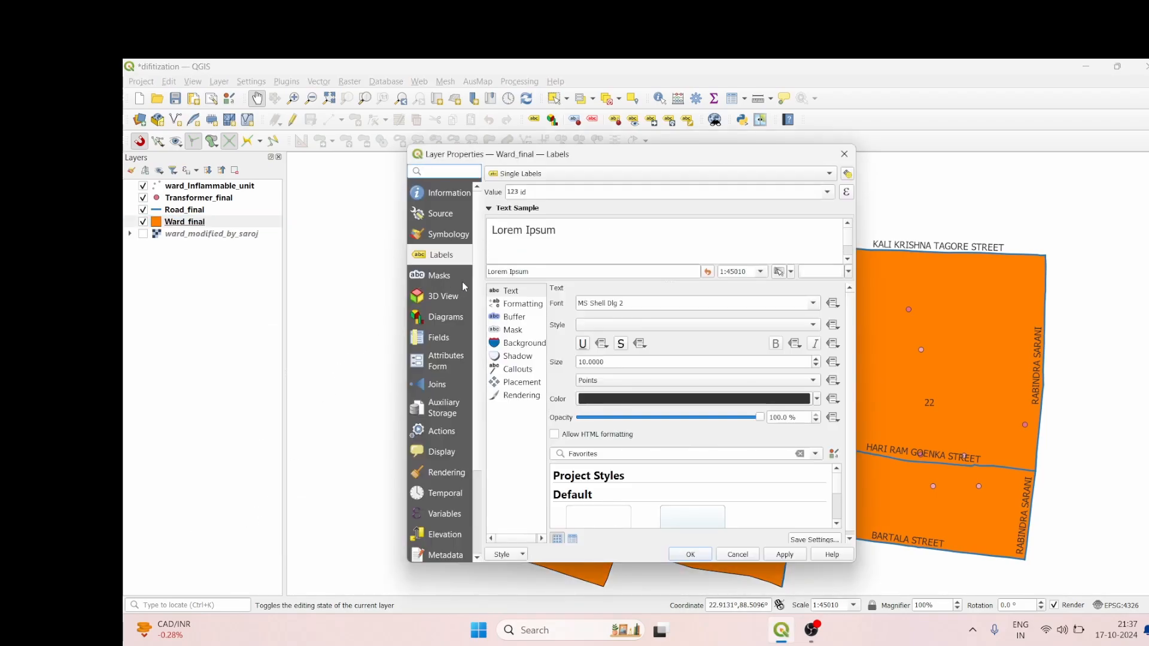
pyautogui.click(442, 235)
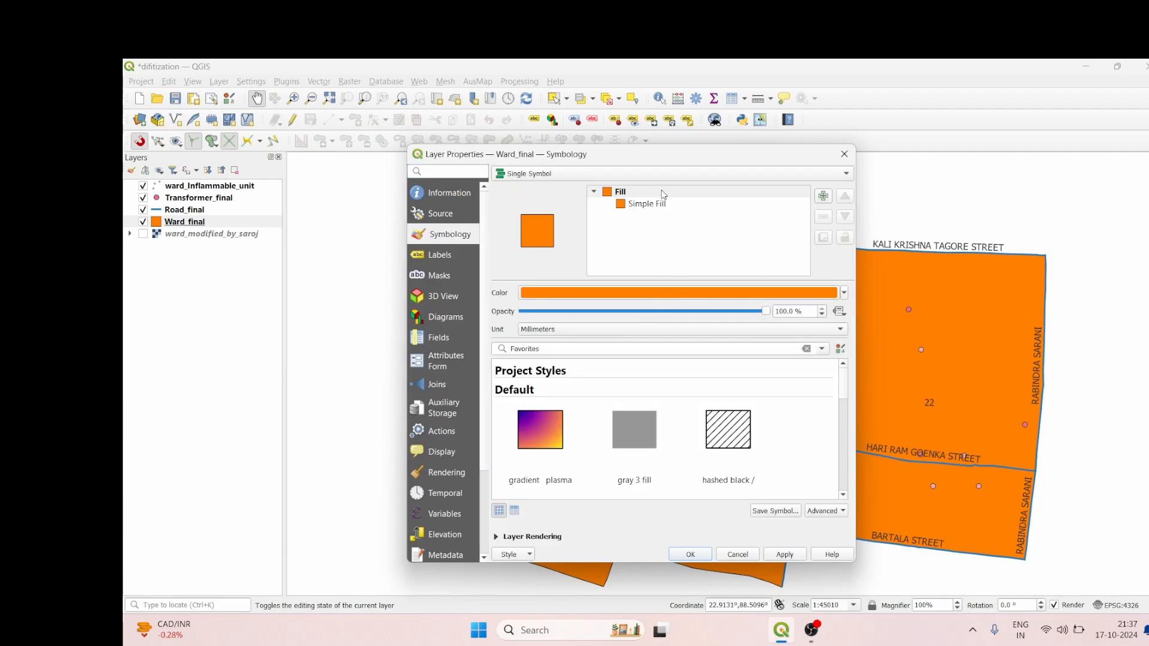
# Step: Switch the Ward_final layer's renderer to No Symbols and back to Single Symbol
pyautogui.click(773, 176)
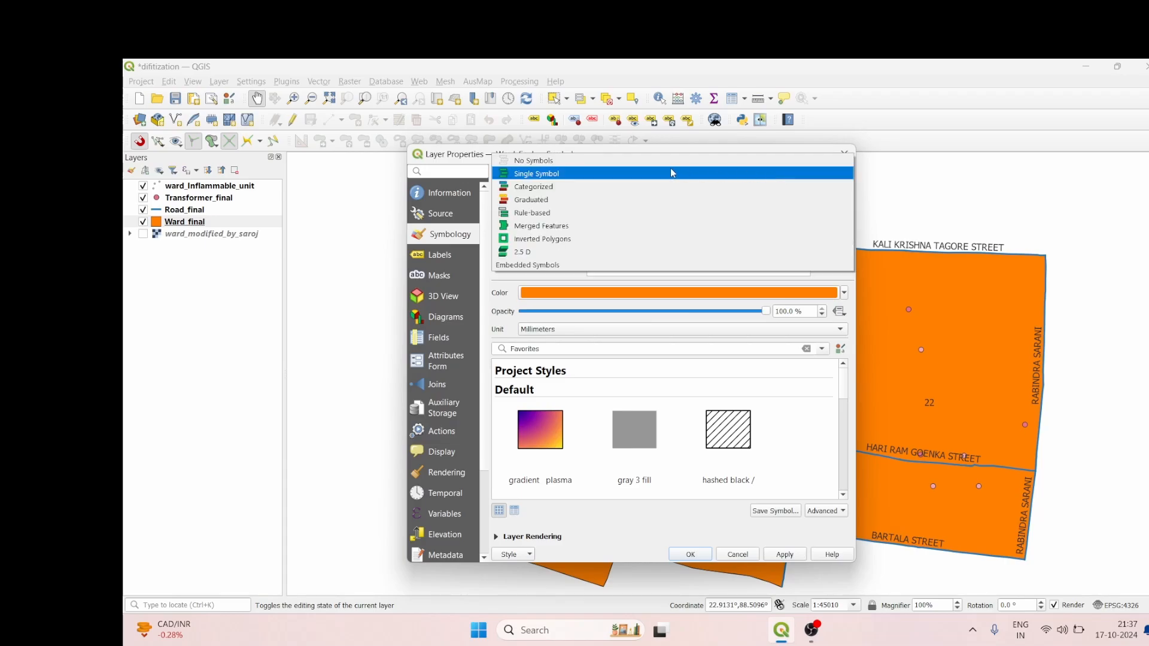
pyautogui.click(598, 160)
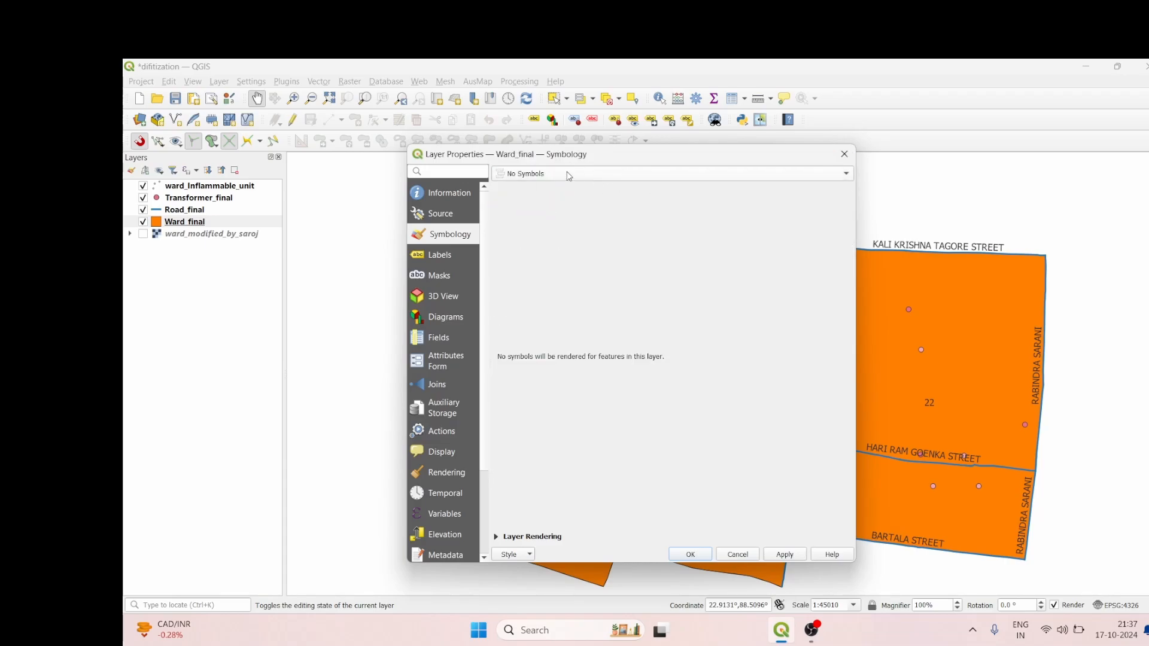
pyautogui.click(569, 175)
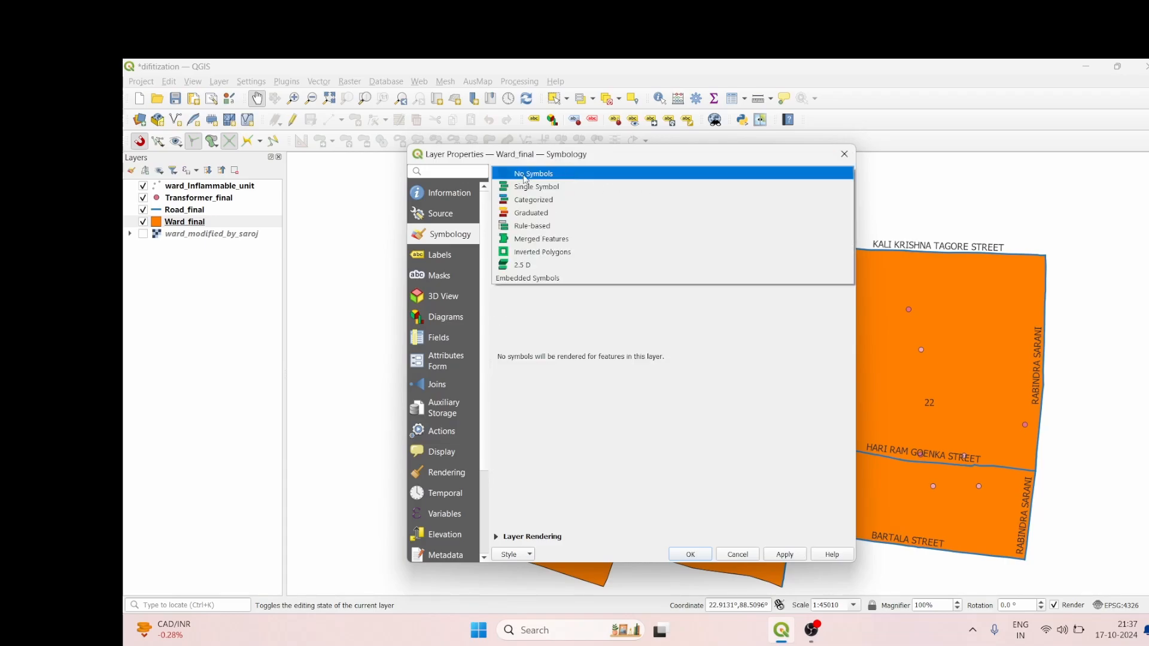
pyautogui.click(562, 186)
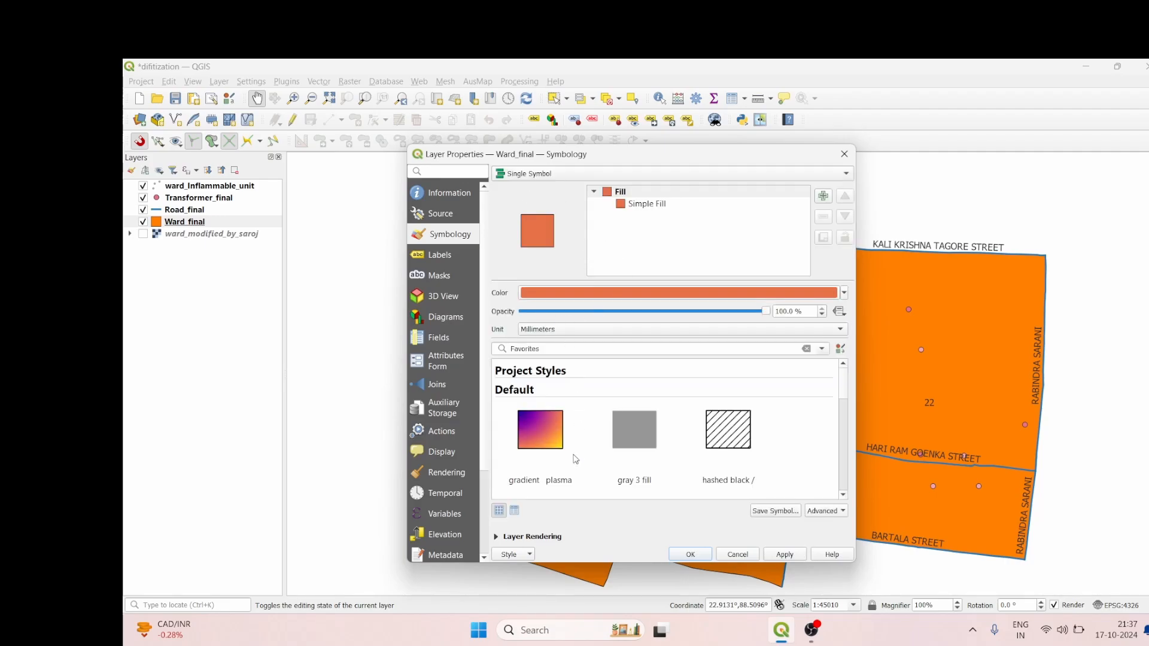
# Step: Set the ward polygons' single fill colour to turquoise #2de7e4
pyautogui.click(840, 293)
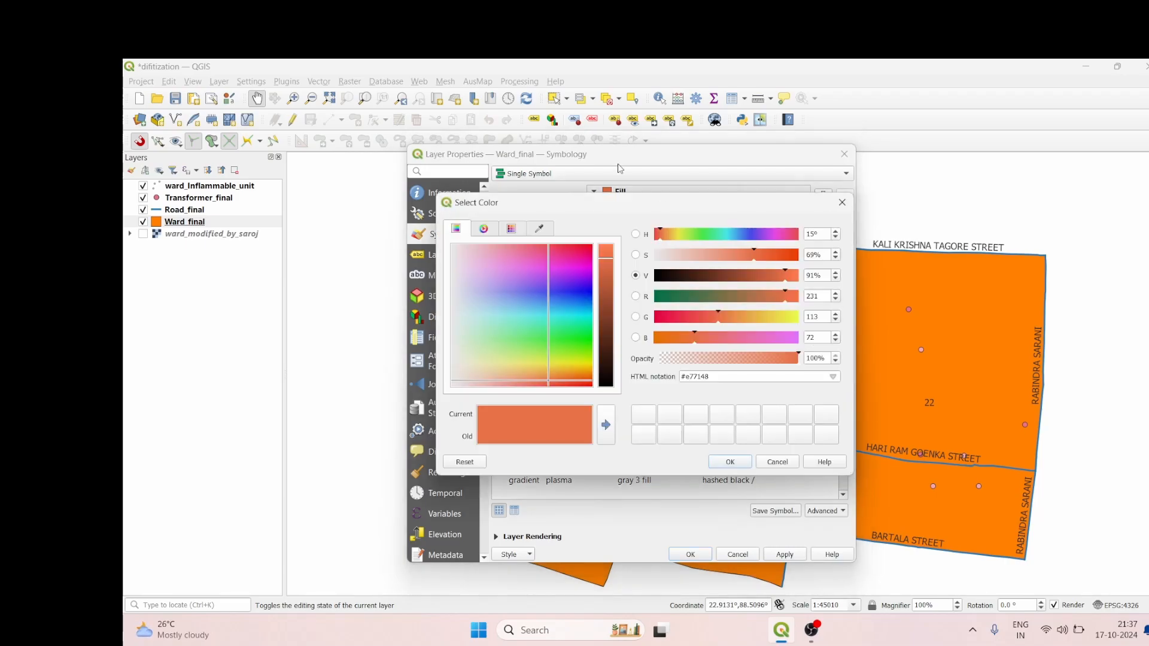
pyautogui.click(565, 315)
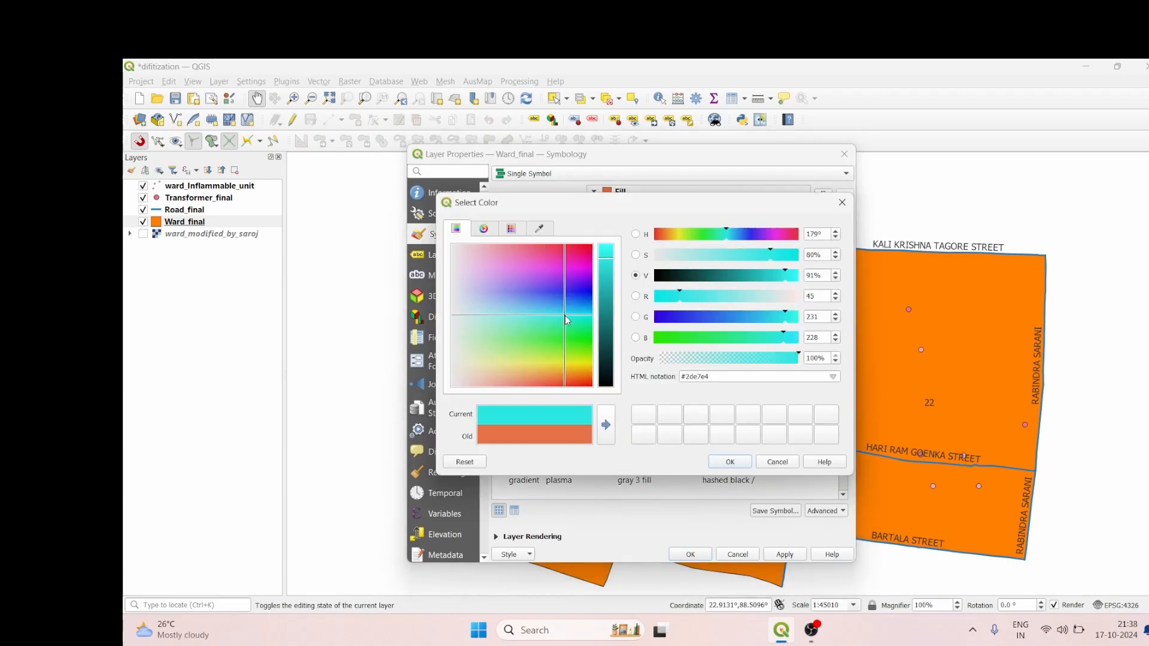
pyautogui.click(730, 461)
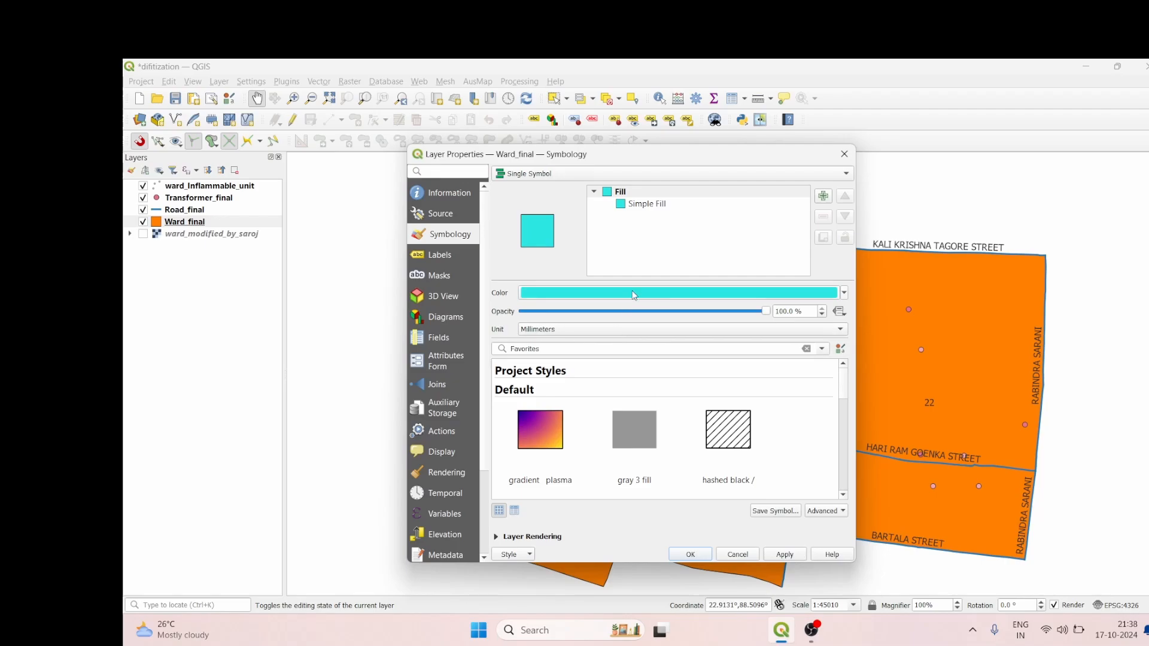
# Step: Switch the ward layer to Categorized symbology on the id field with random colors and classify its values
pyautogui.click(598, 174)
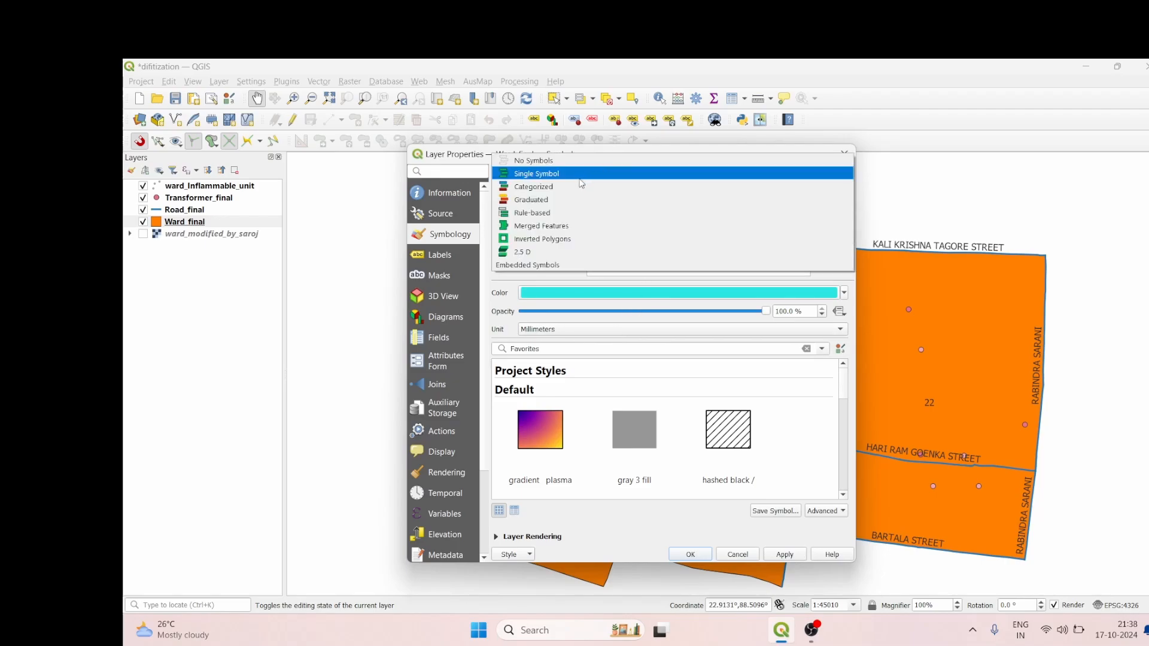
pyautogui.click(582, 185)
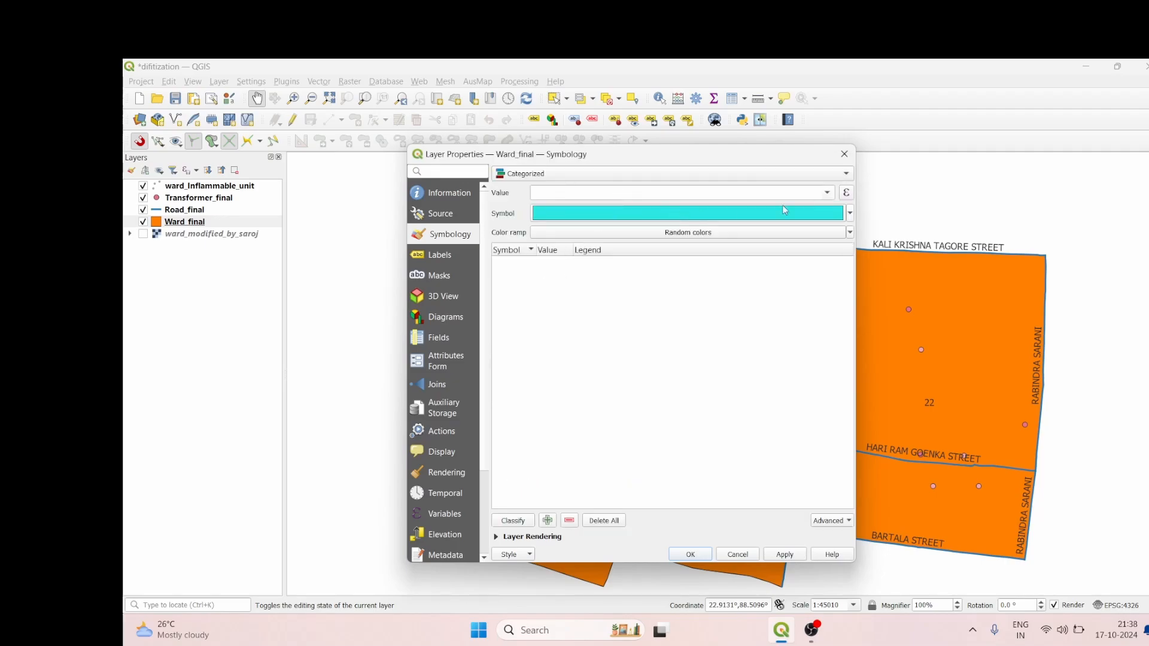
pyautogui.click(827, 192)
pyautogui.click(748, 211)
pyautogui.click(512, 521)
# Step: Remove the all-other-values category from the ward classification and apply the symbology to the map
pyautogui.click(515, 286)
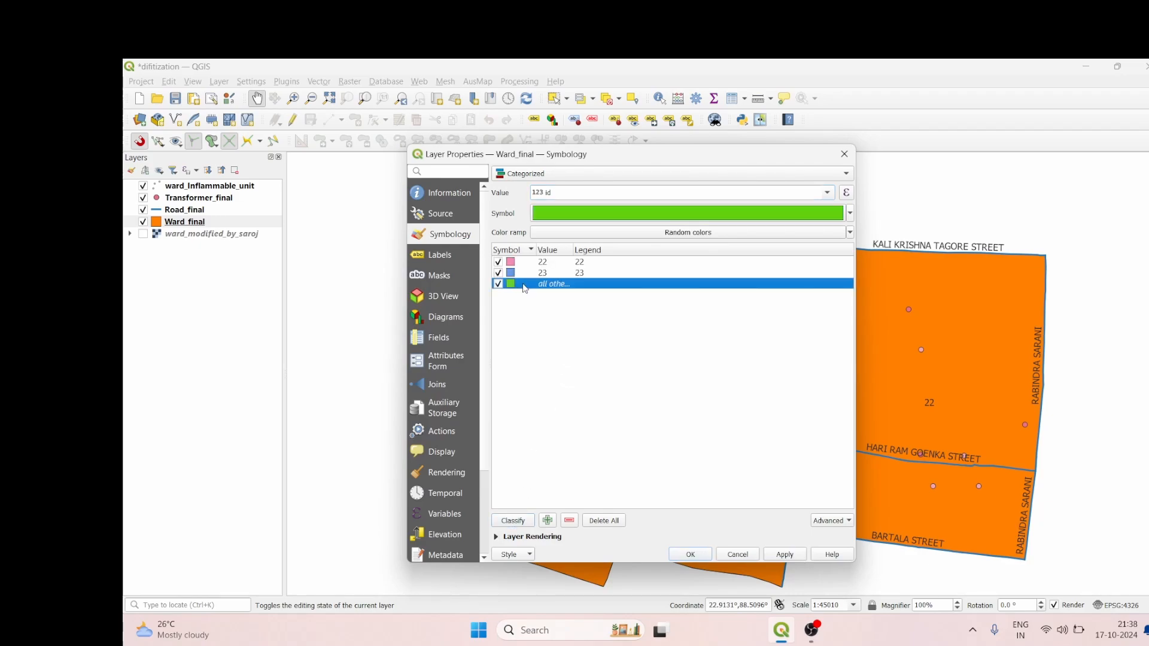
pyautogui.rightClick(523, 284)
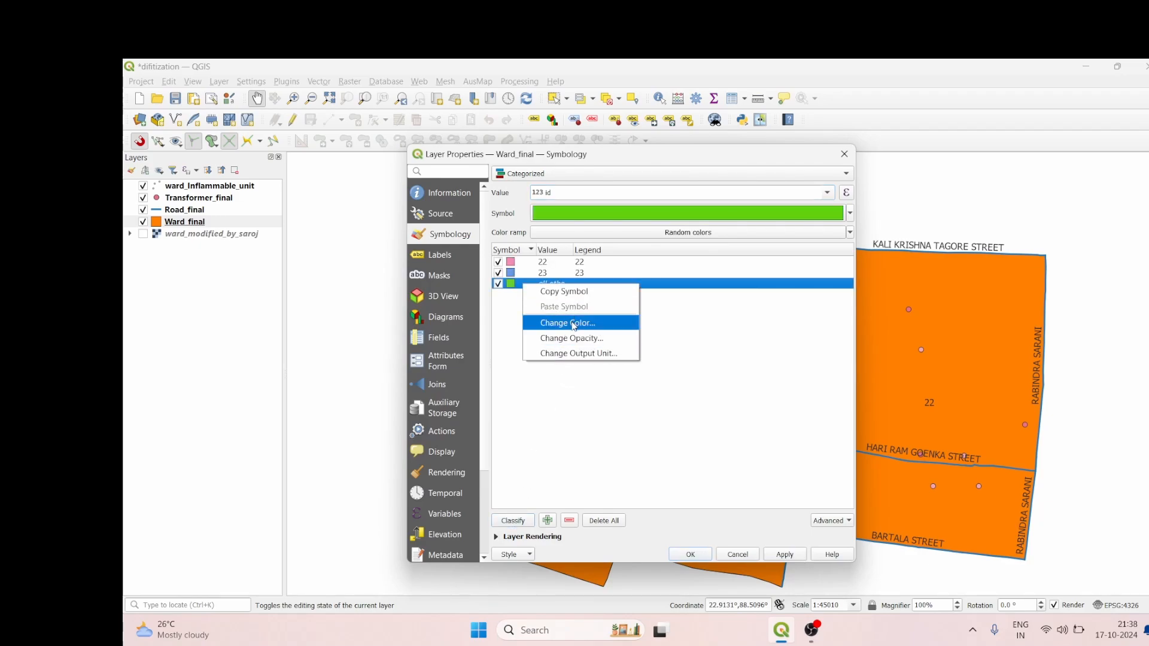
pyautogui.click(575, 520)
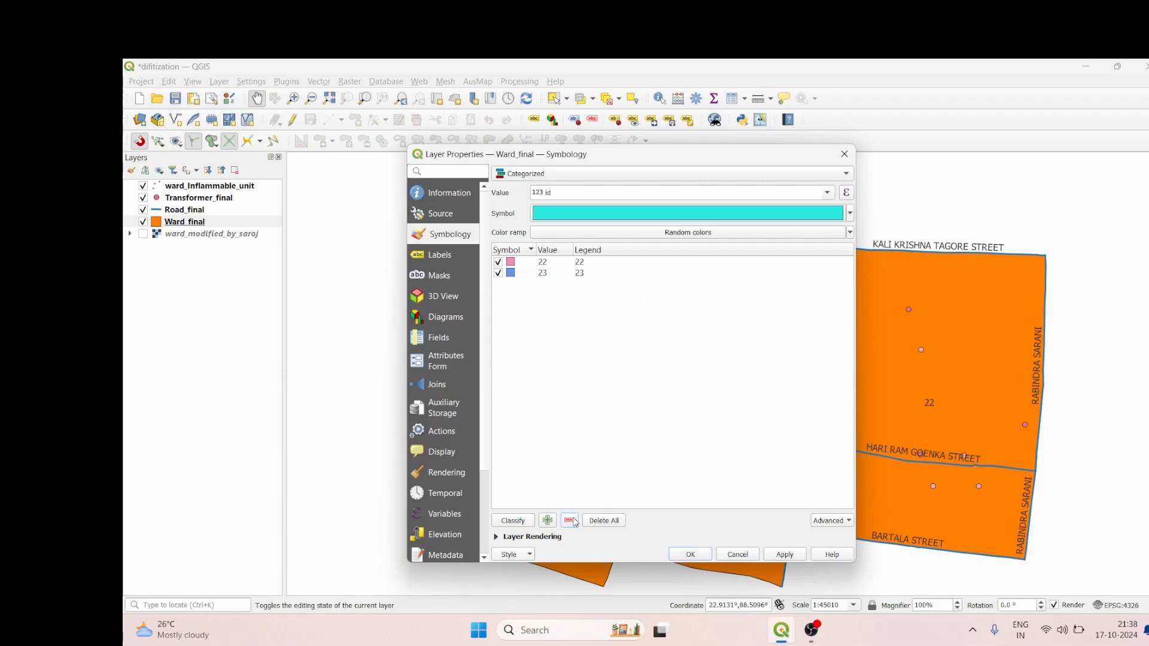
pyautogui.click(782, 555)
pyautogui.click(691, 554)
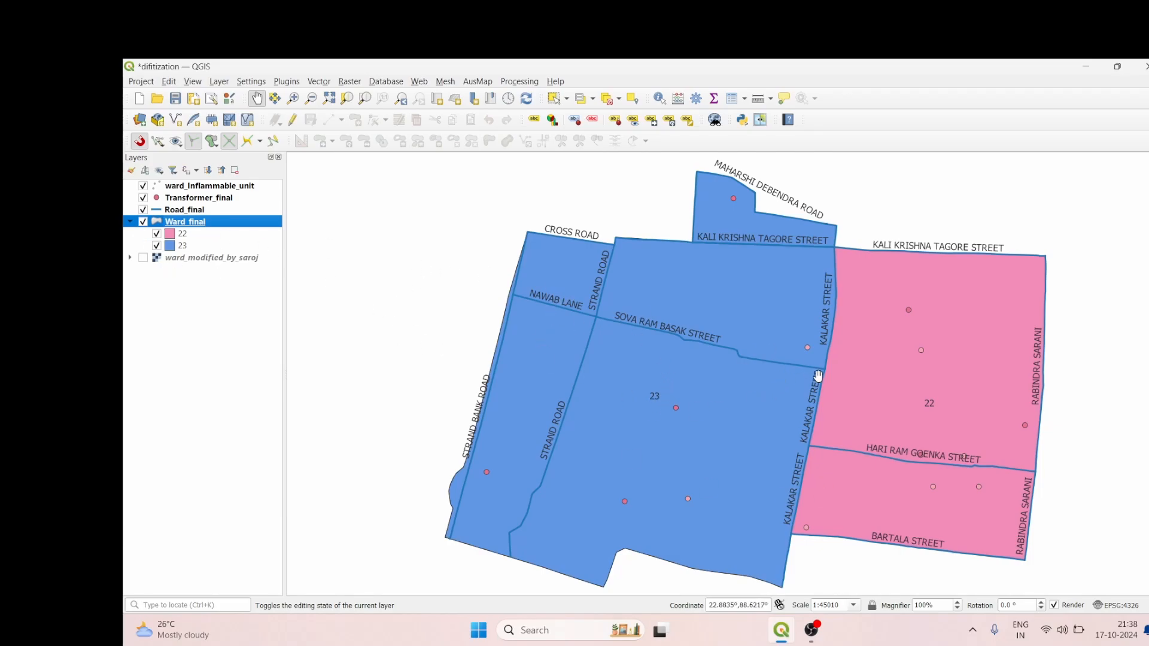
# Step: Set the Road_final layer to Categorized symbology on the id field with random colors and classify its values
pyautogui.scroll(3, 953, 395)
pyautogui.scroll(-3, 951, 401)
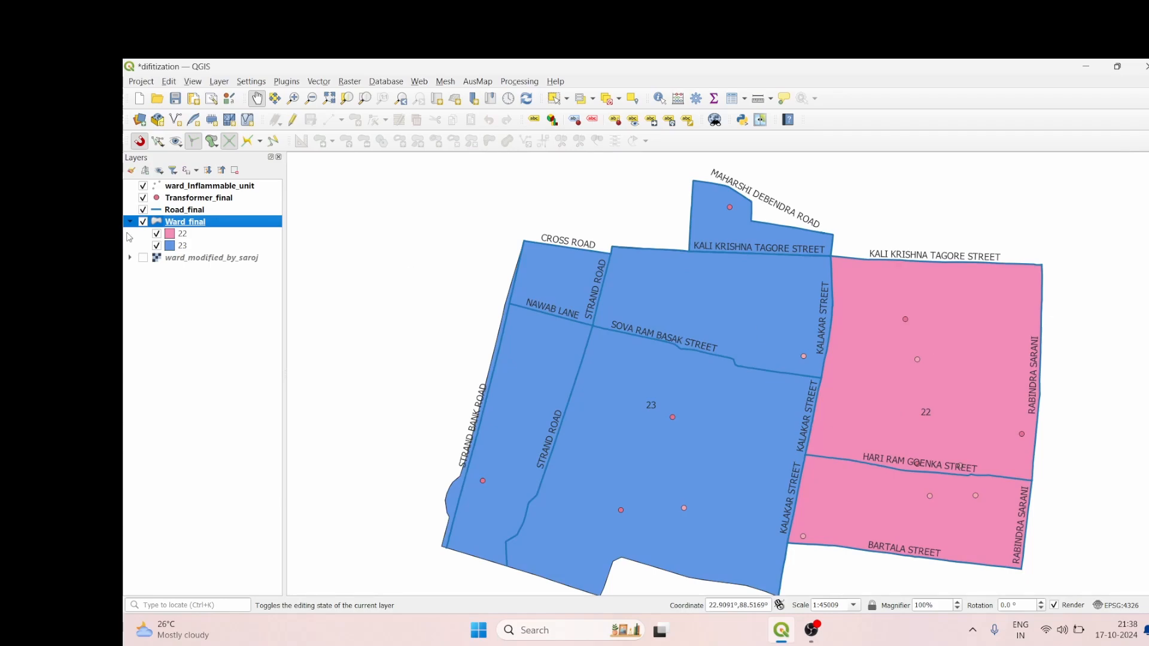
pyautogui.click(194, 212)
pyautogui.rightClick(194, 212)
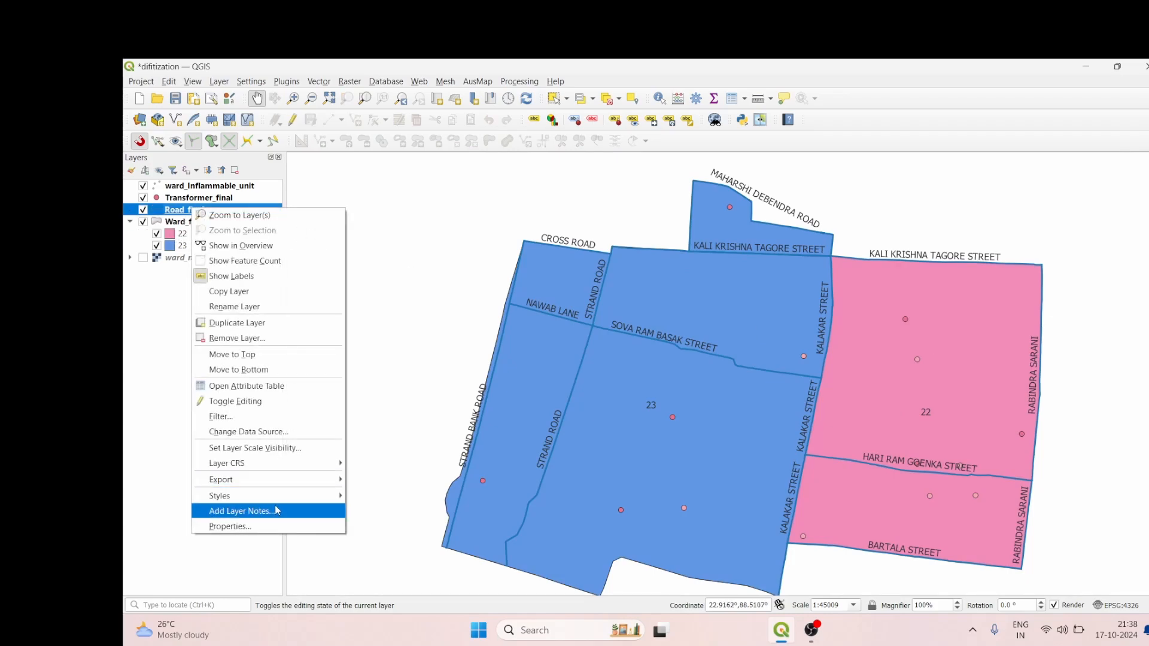
pyautogui.click(273, 527)
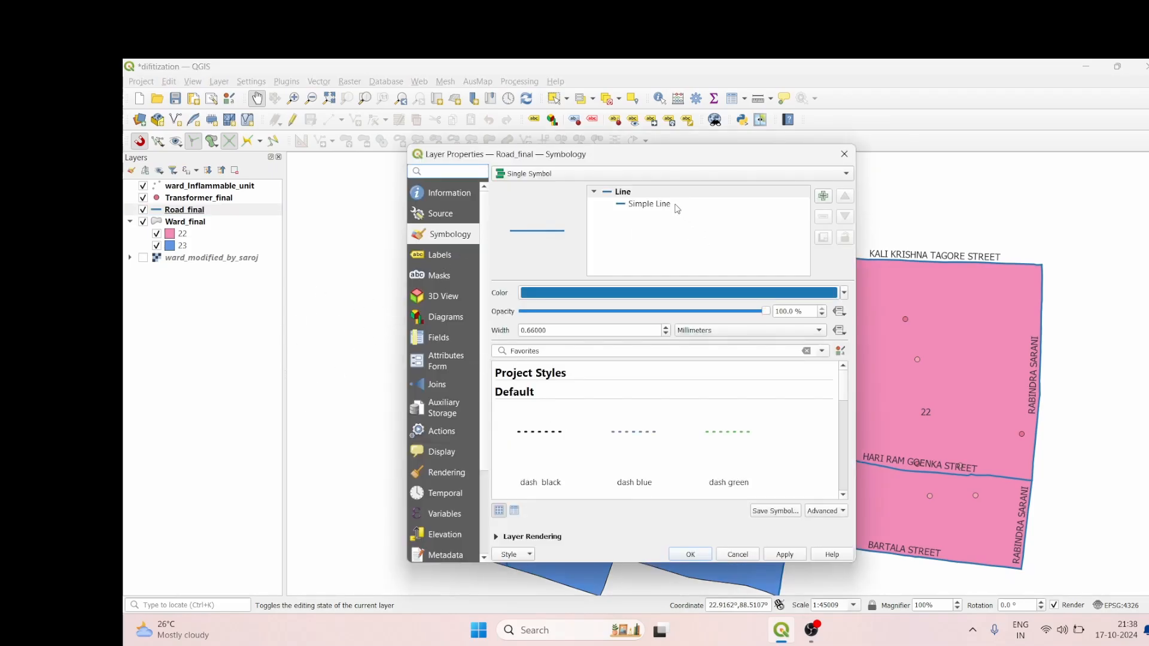
pyautogui.click(701, 178)
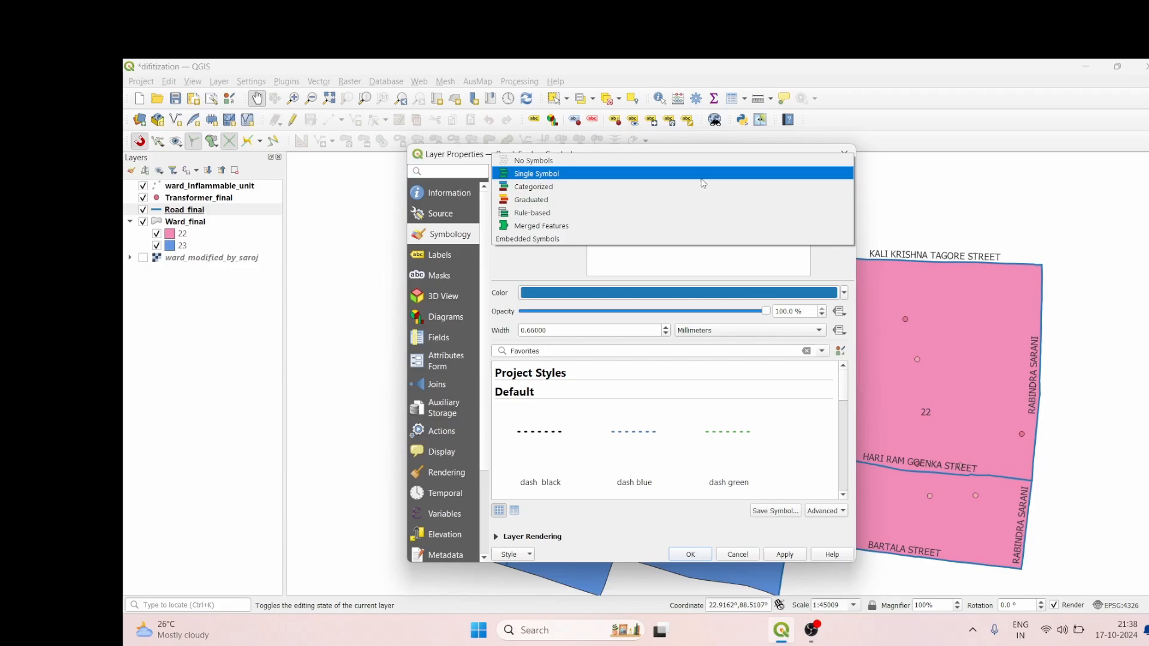
pyautogui.click(657, 187)
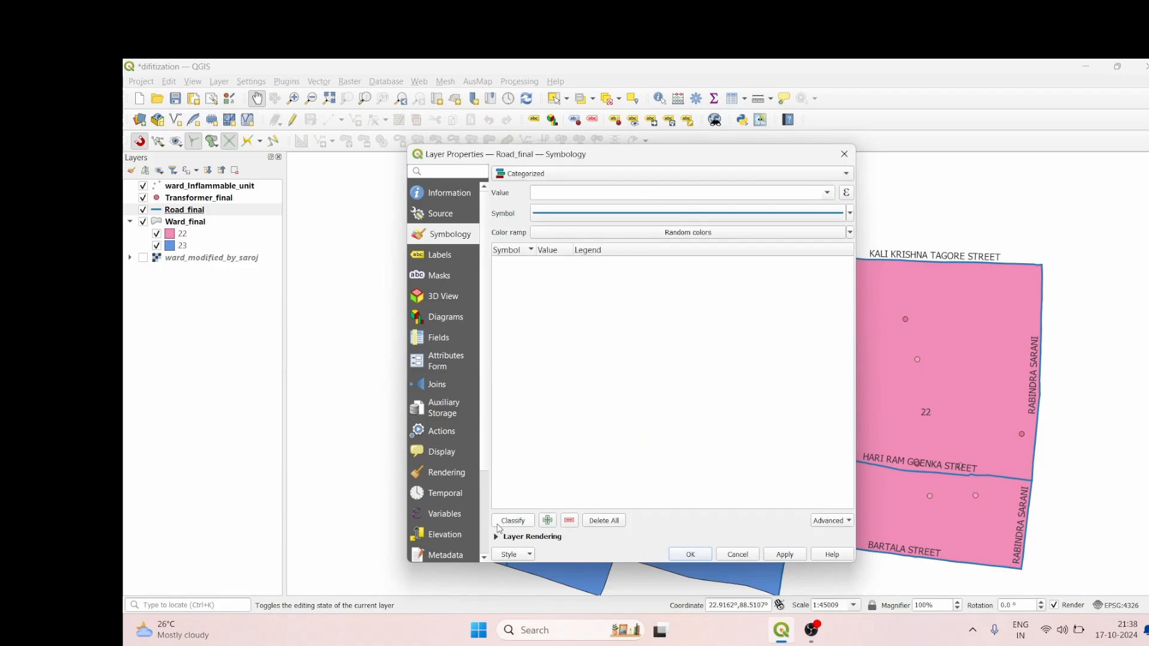
pyautogui.click(757, 191)
pyautogui.click(827, 192)
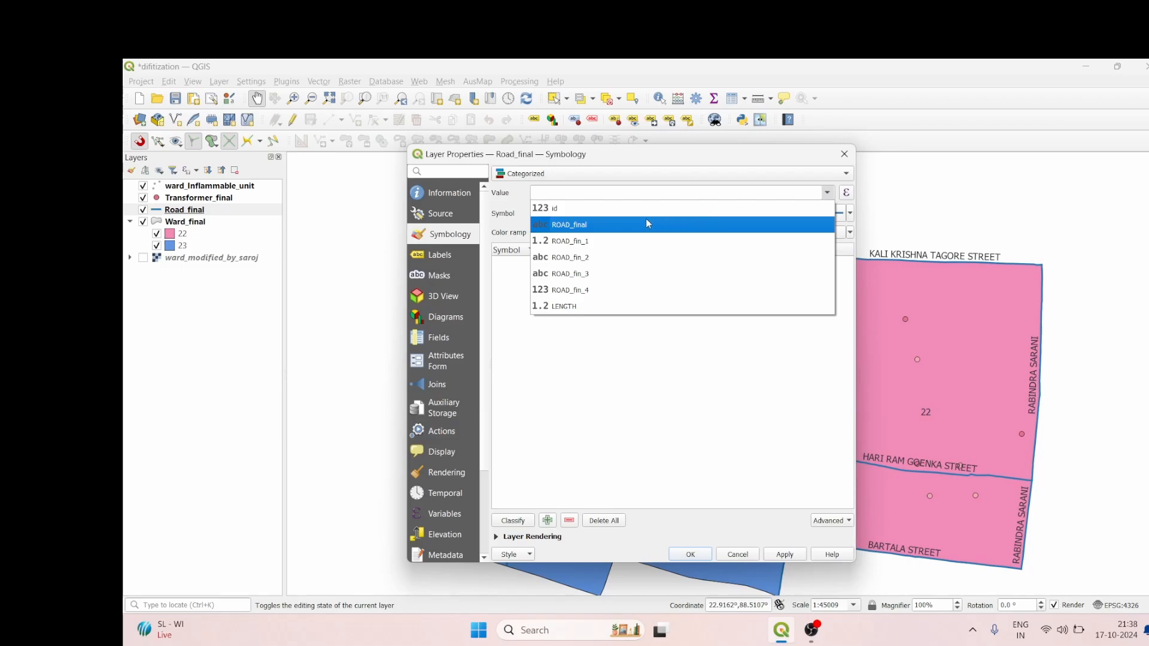
pyautogui.click(643, 207)
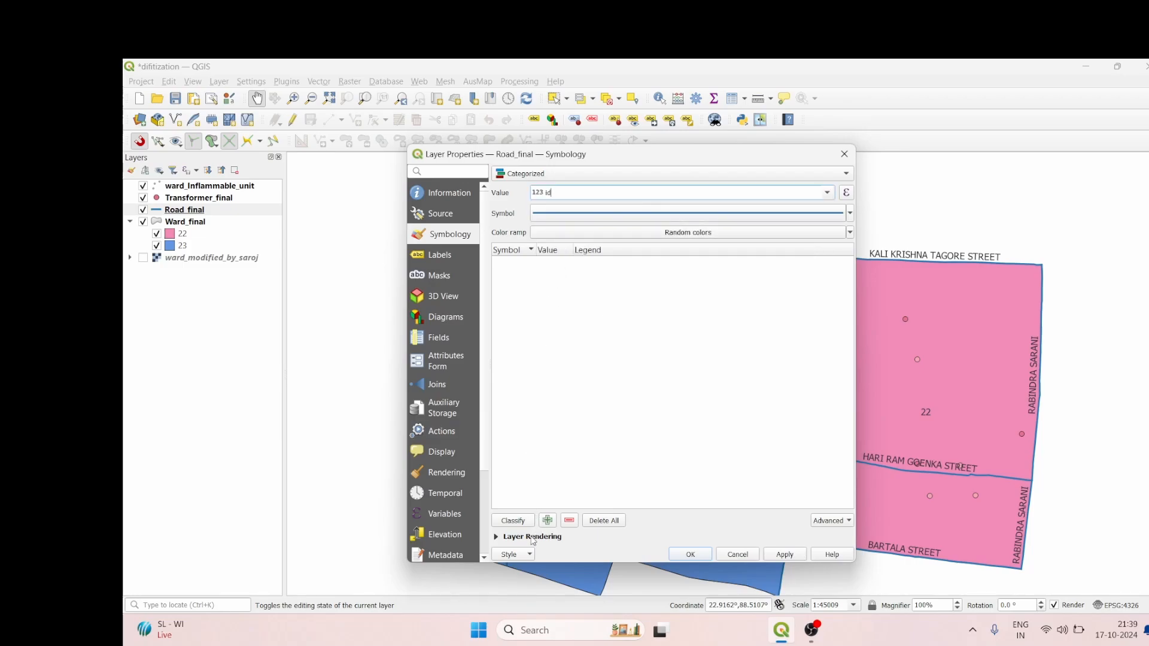
pyautogui.click(514, 520)
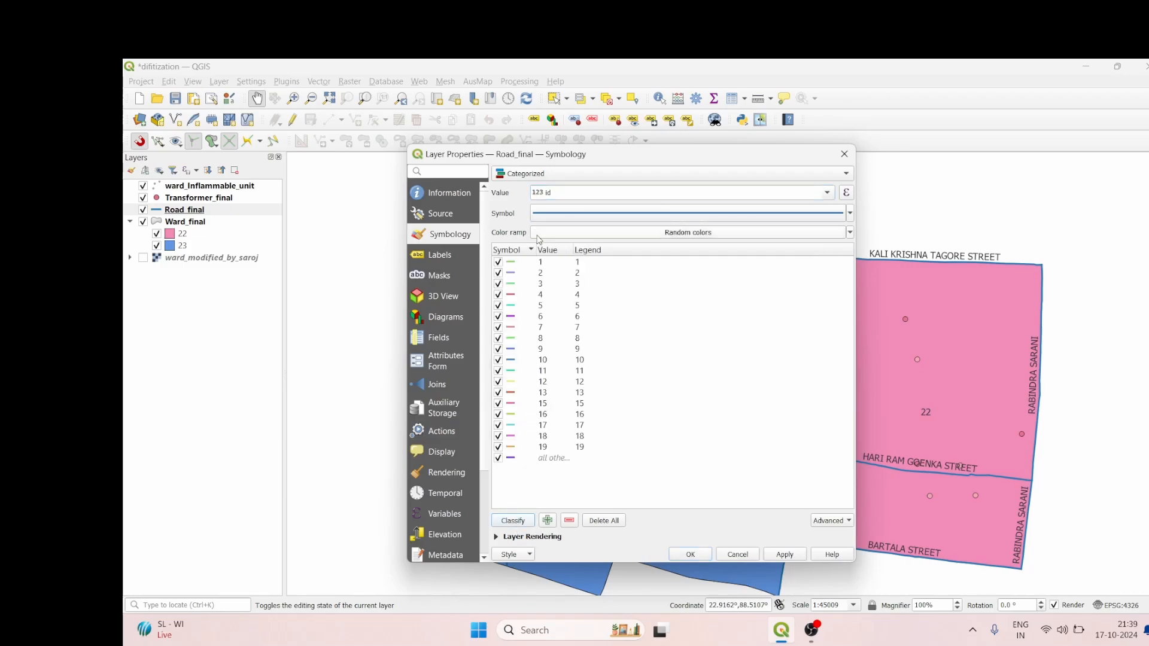
# Step: Remove the all-other-values category from the road classification and apply the symbology
pyautogui.click(510, 459)
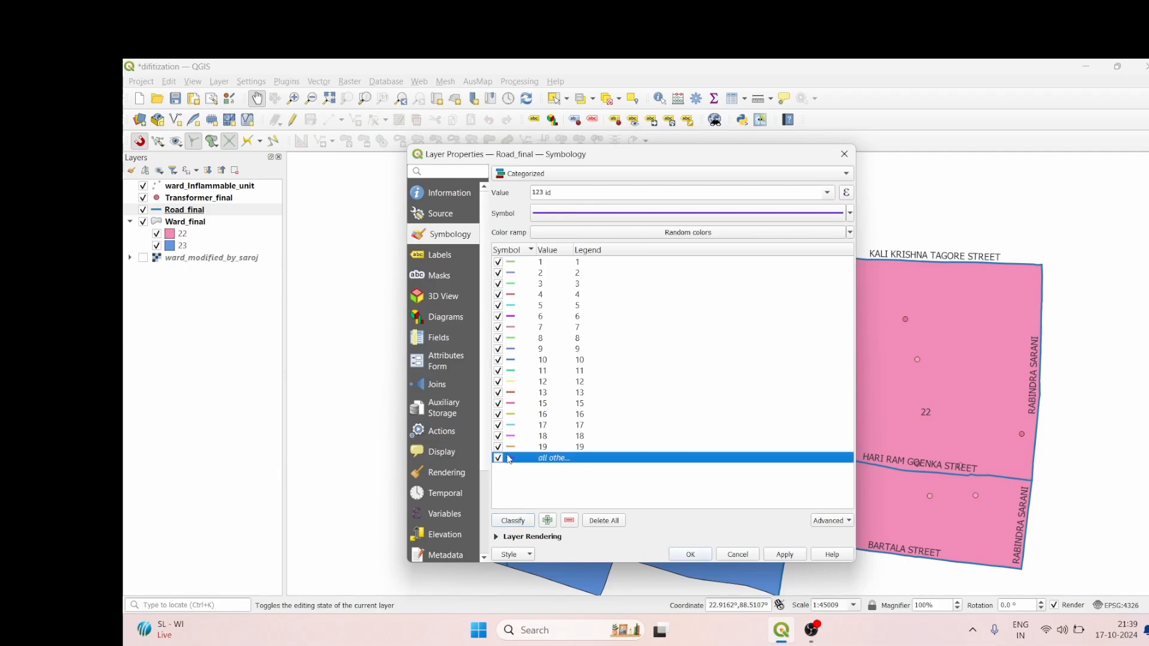
pyautogui.rightClick(509, 459)
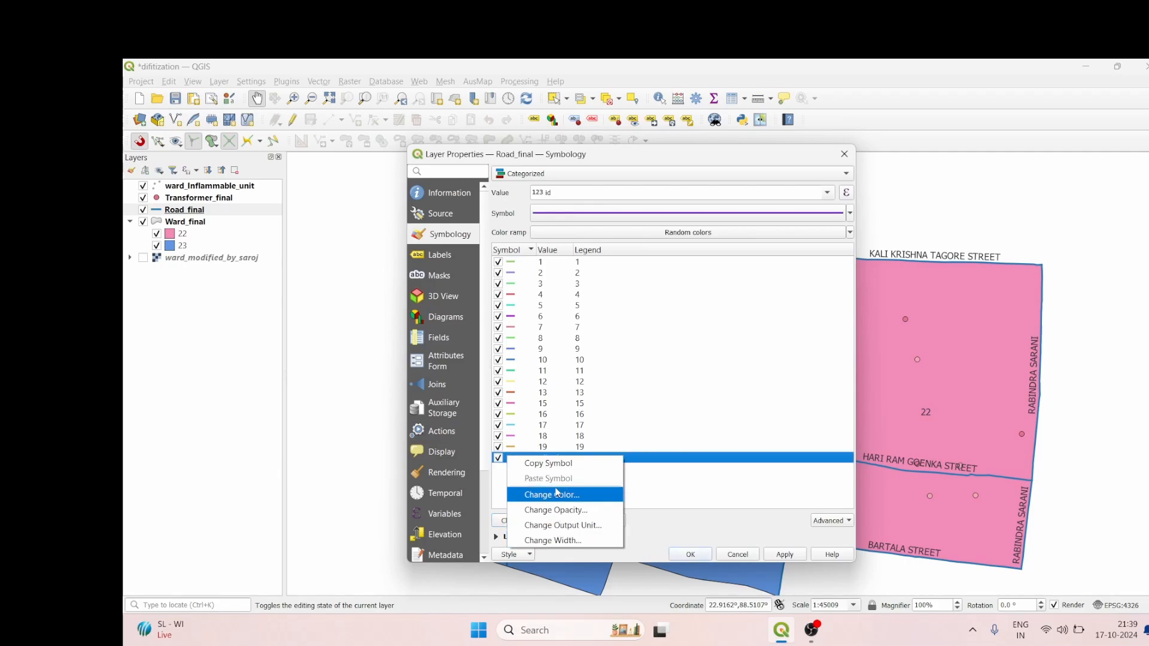
pyautogui.click(669, 473)
pyautogui.click(668, 473)
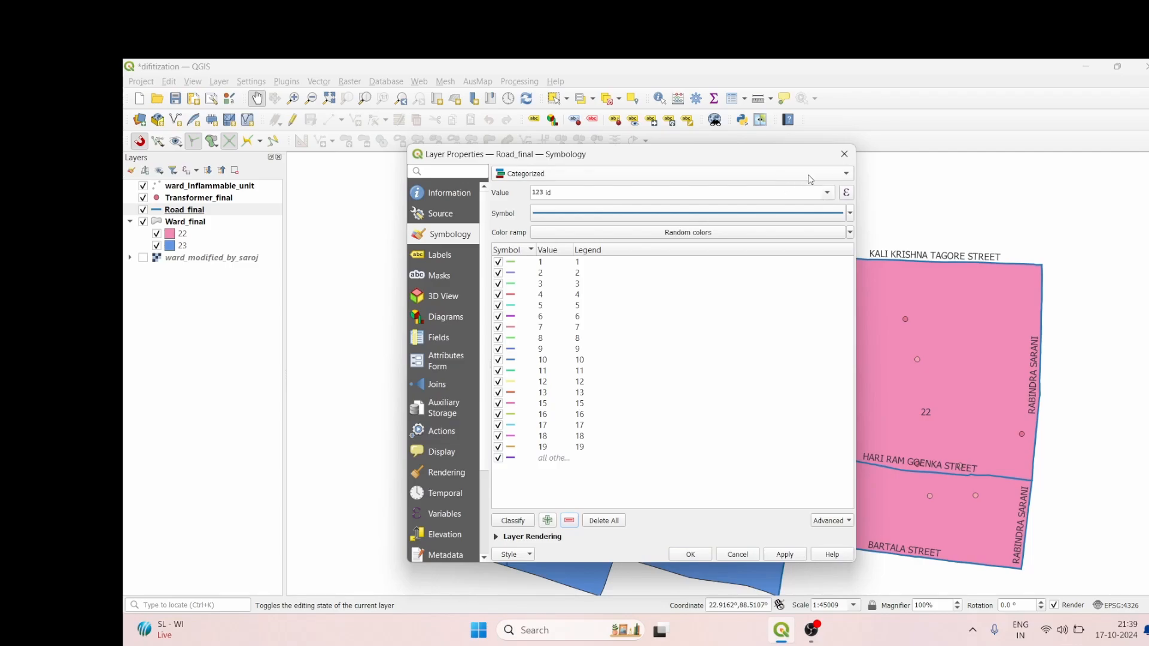
pyautogui.click(526, 458)
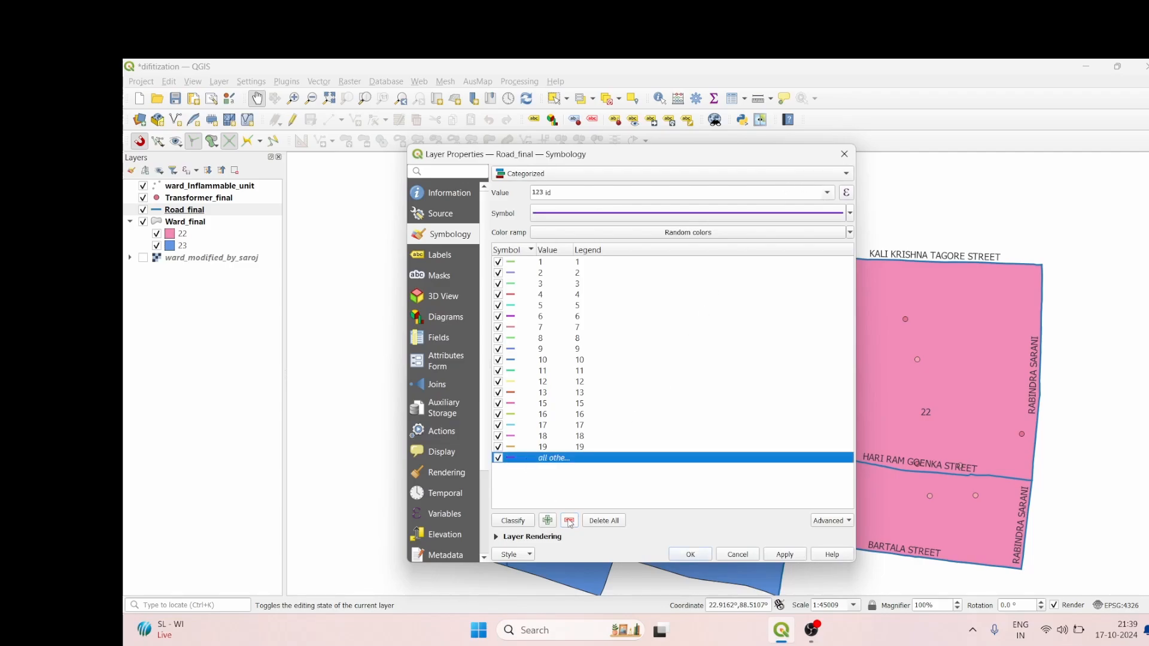
pyautogui.click(569, 521)
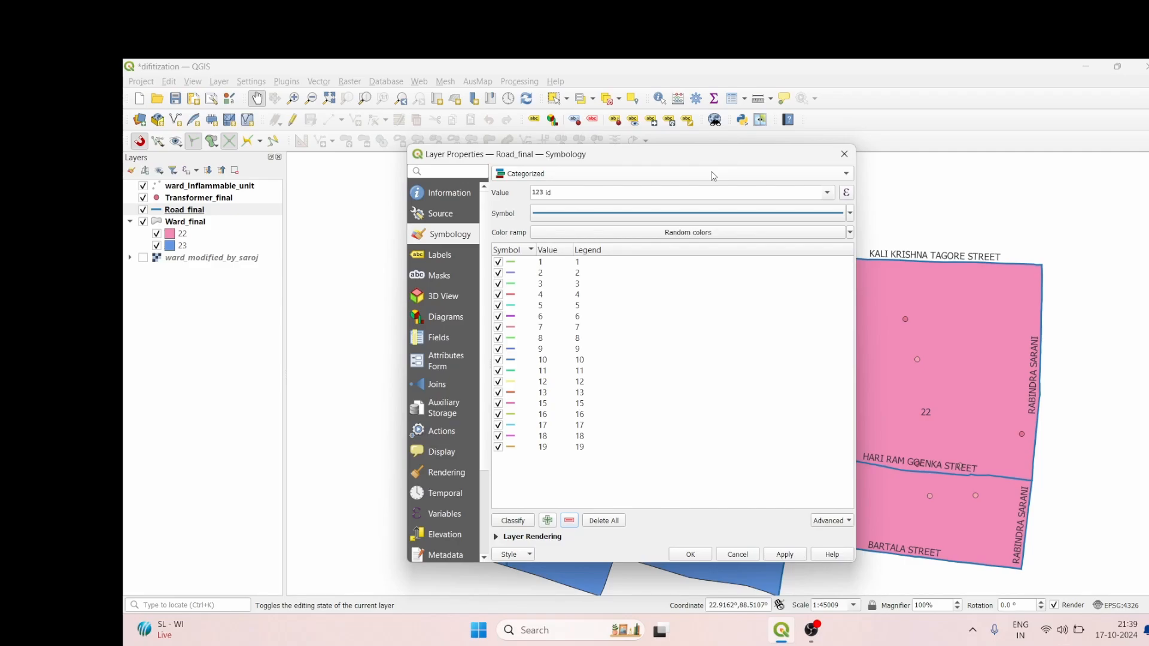
pyautogui.click(785, 555)
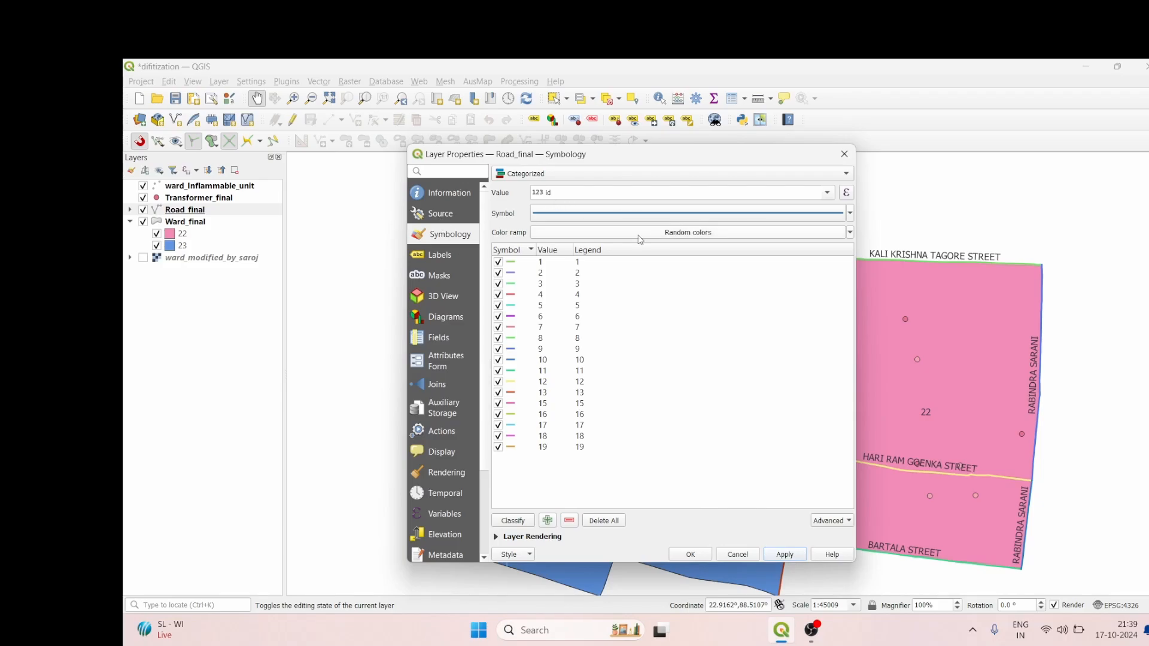
# Step: Try the Cividis color ramp on the Road_final categories and change its first color to #00434d
pyautogui.click(519, 555)
pyautogui.click(519, 555)
pyautogui.click(727, 232)
pyautogui.click(727, 232)
pyautogui.click(726, 233)
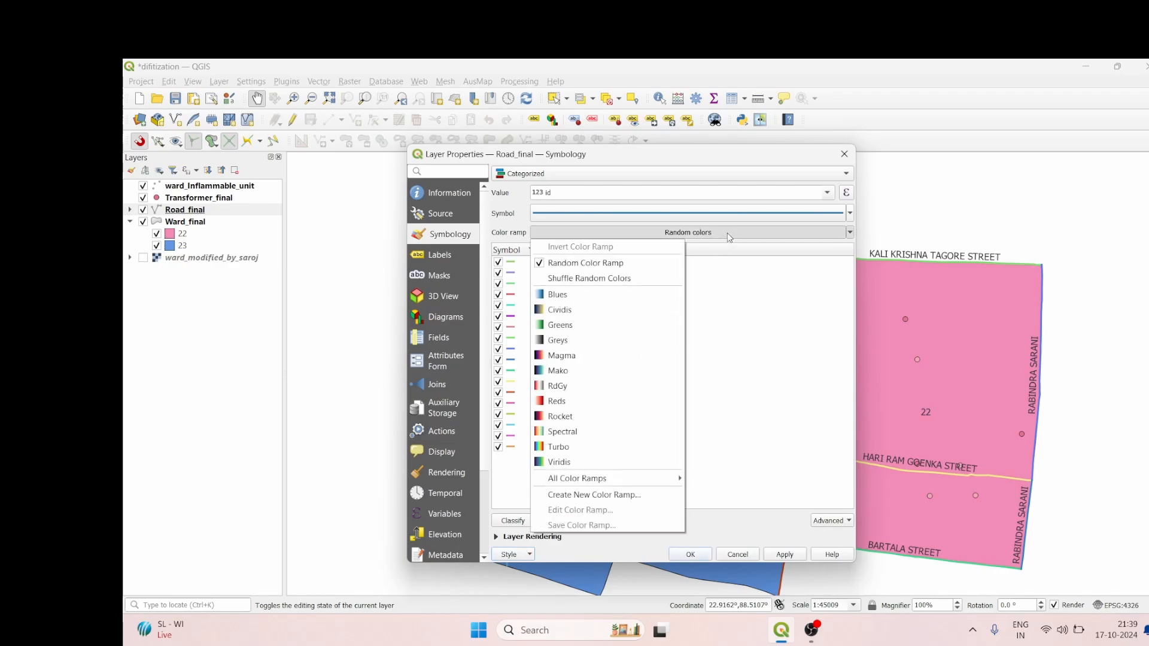
pyautogui.click(568, 310)
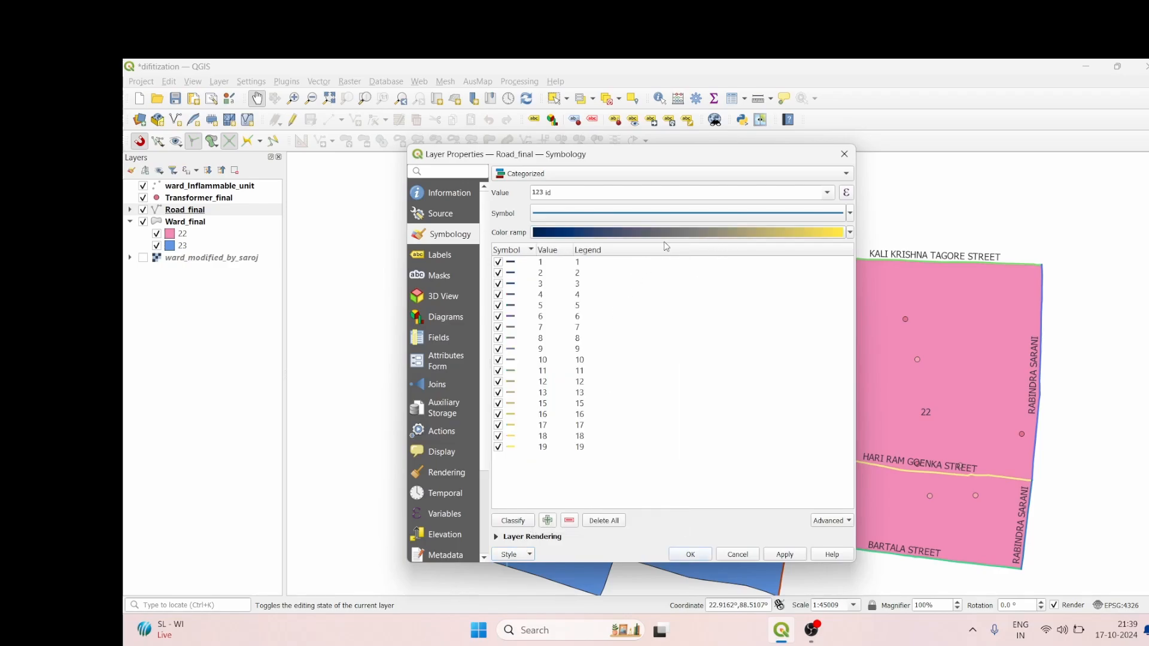
pyautogui.click(796, 233)
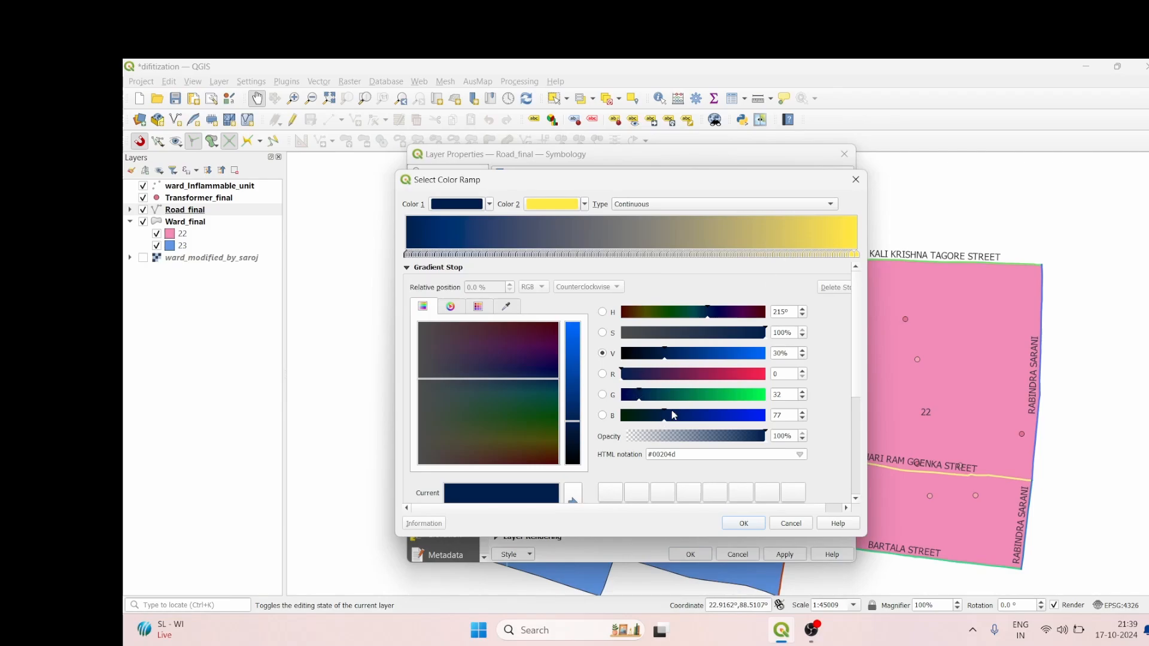
pyautogui.click(697, 312)
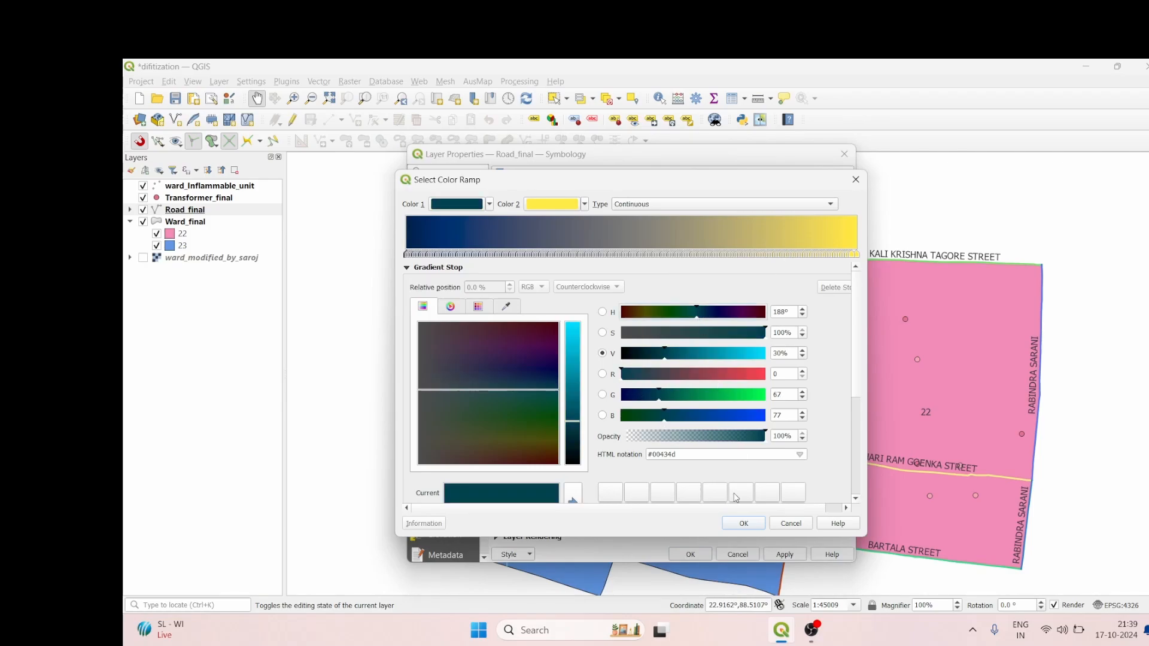
pyautogui.click(745, 523)
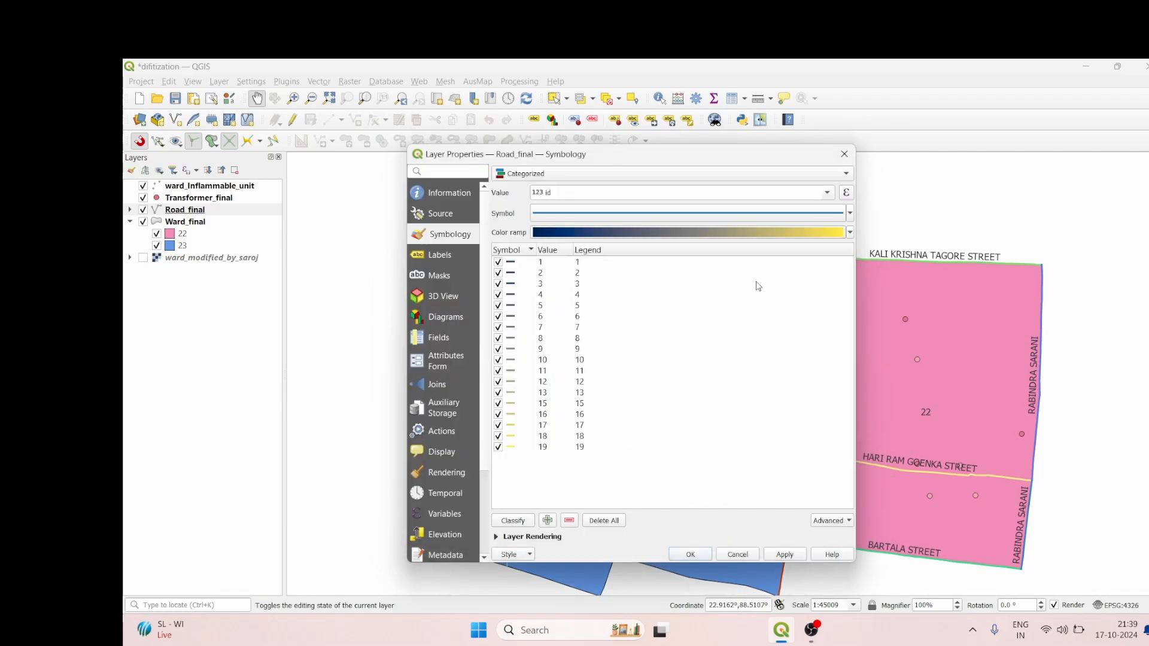
# Step: Set the Road_final categories to the Spectral color ramp, apply it and check the road colors on the map
pyautogui.click(849, 232)
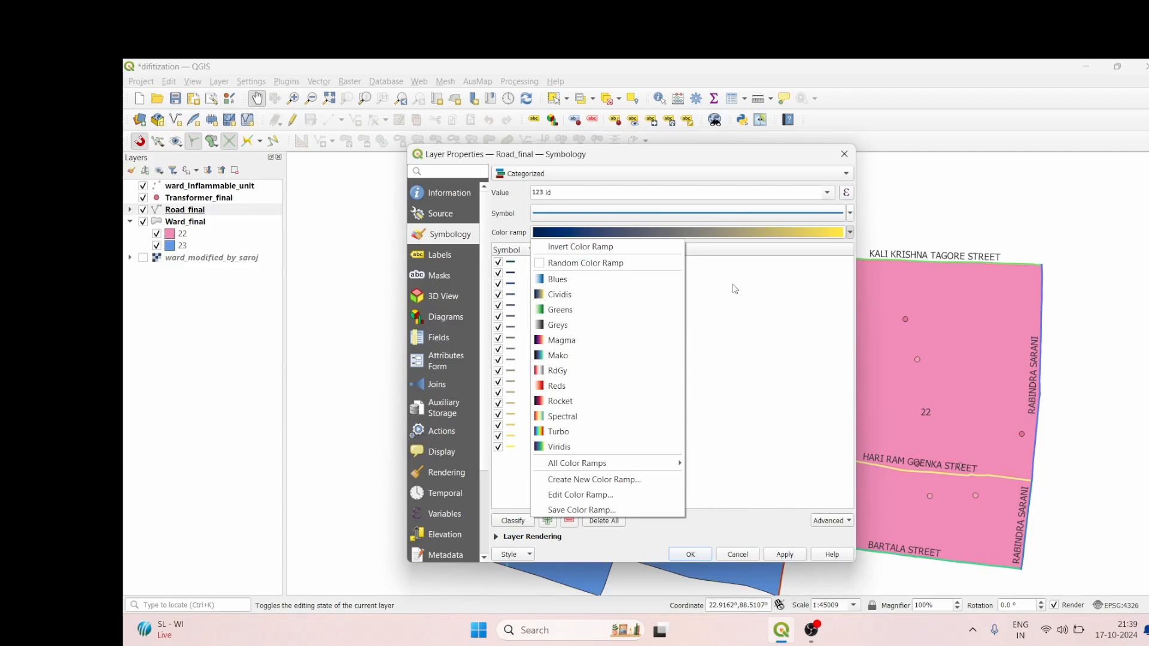
pyautogui.click(570, 417)
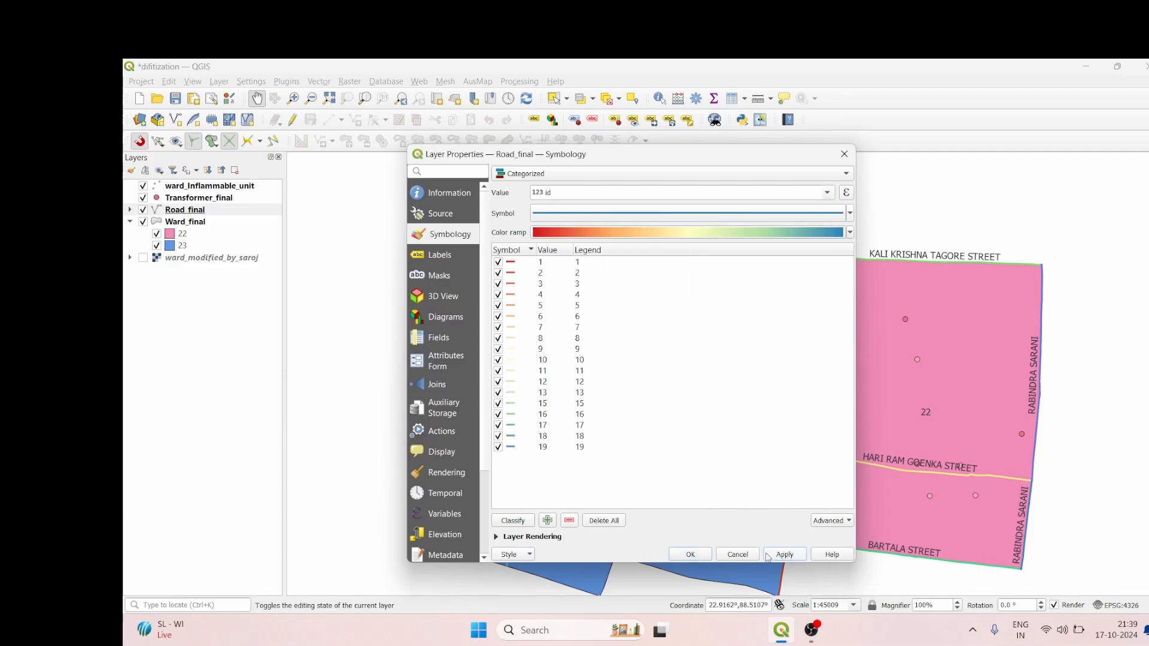
pyautogui.click(785, 554)
pyautogui.click(691, 554)
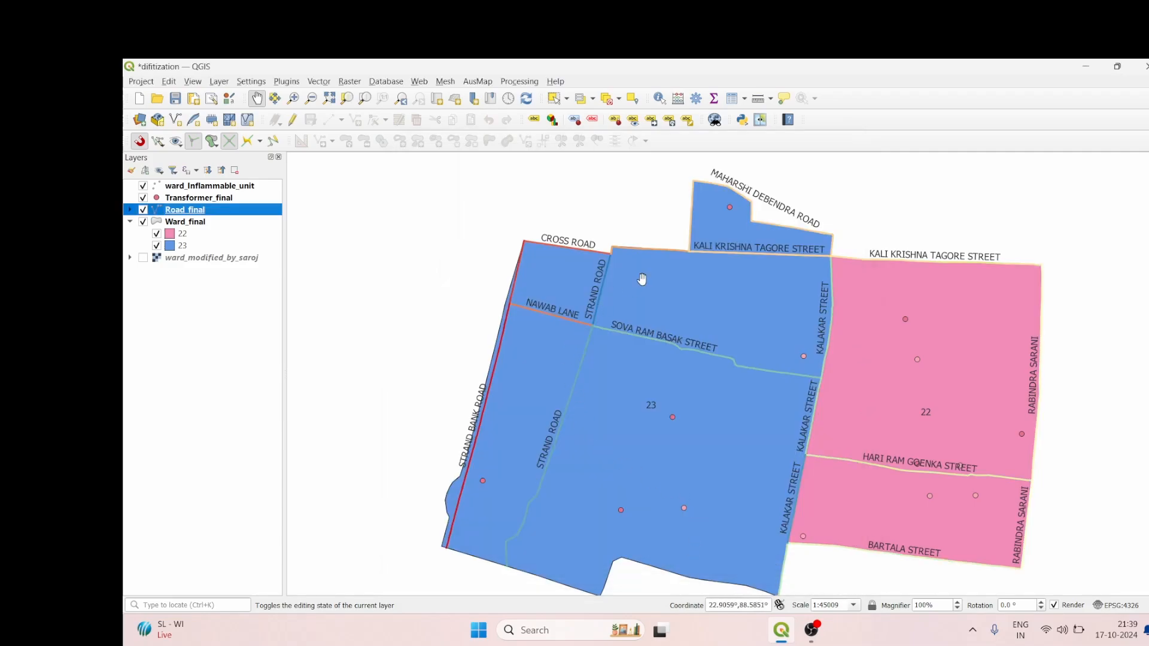
pyautogui.scroll(1, 638, 279)
pyautogui.scroll(1, 646, 389)
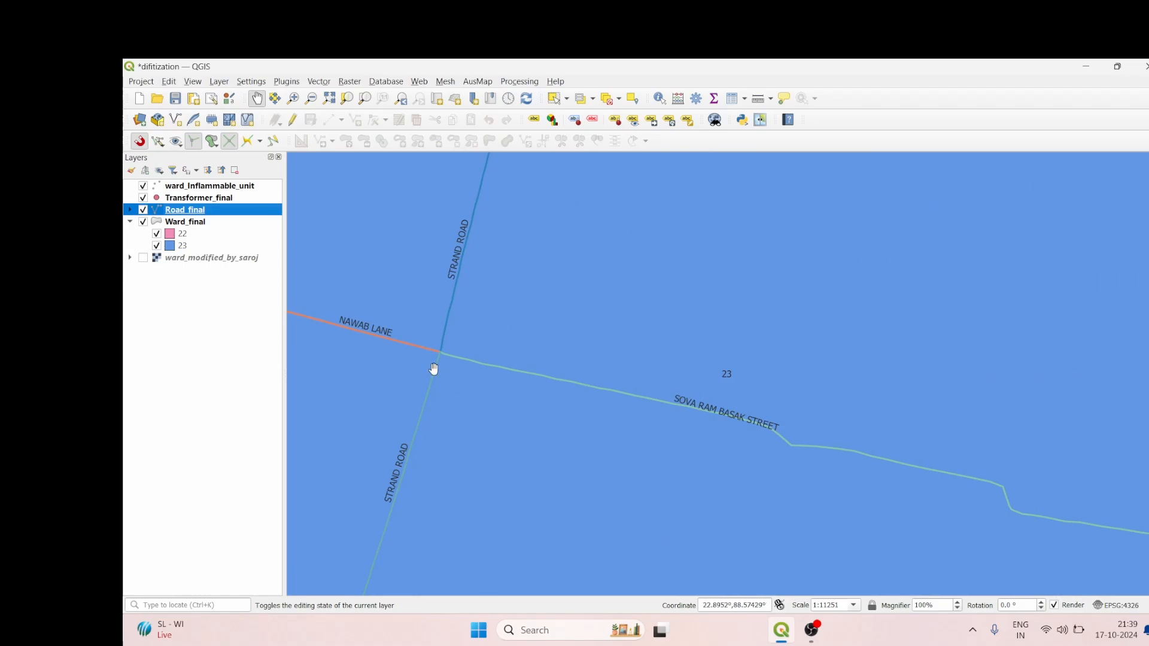
pyautogui.scroll(-3, 429, 367)
pyautogui.scroll(1, 417, 323)
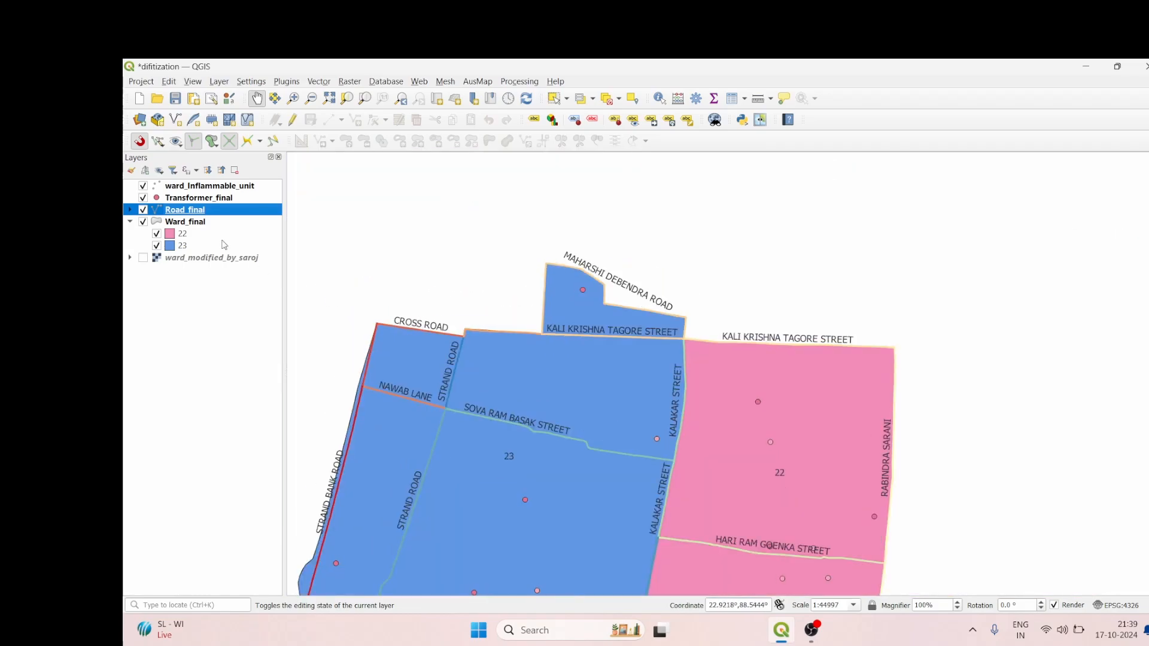
# Step: Open the label settings of the Road_final layer, using Single Labels as the labeling mode
pyautogui.rightClick(190, 211)
pyautogui.click(239, 528)
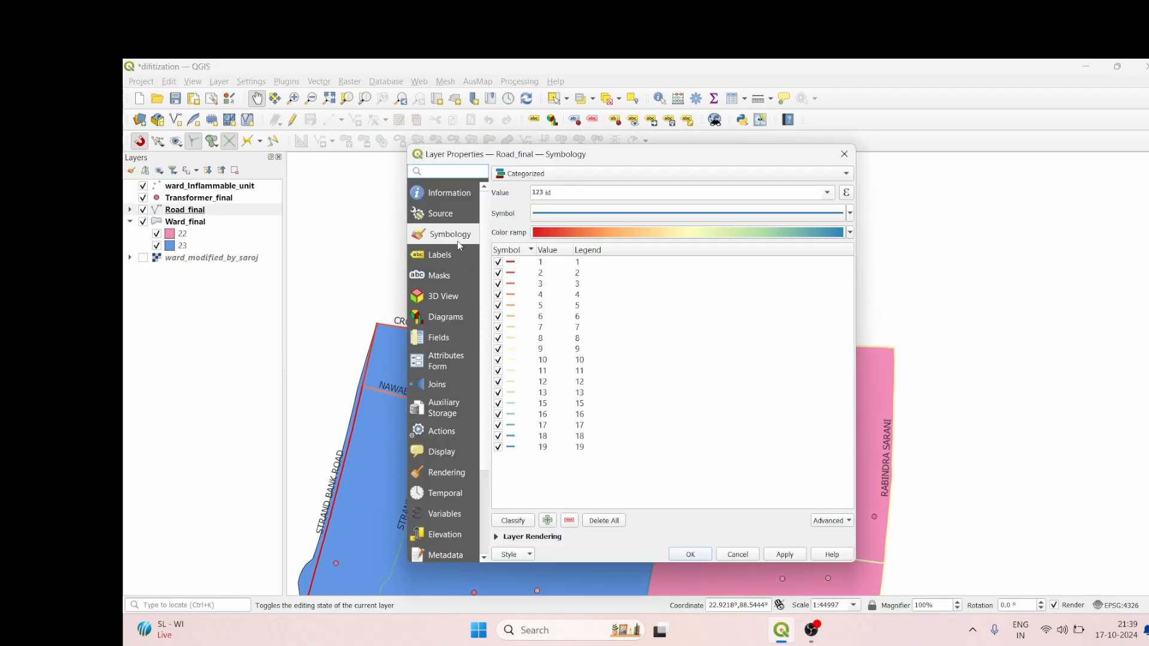
pyautogui.click(441, 255)
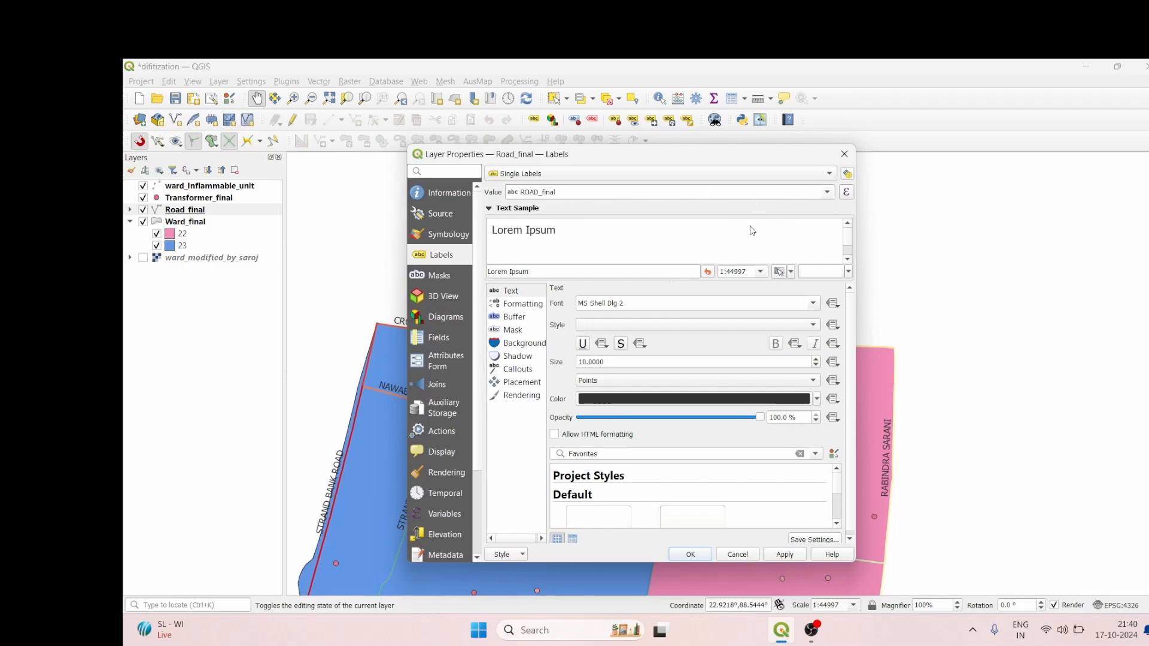
pyautogui.click(814, 174)
pyautogui.click(793, 178)
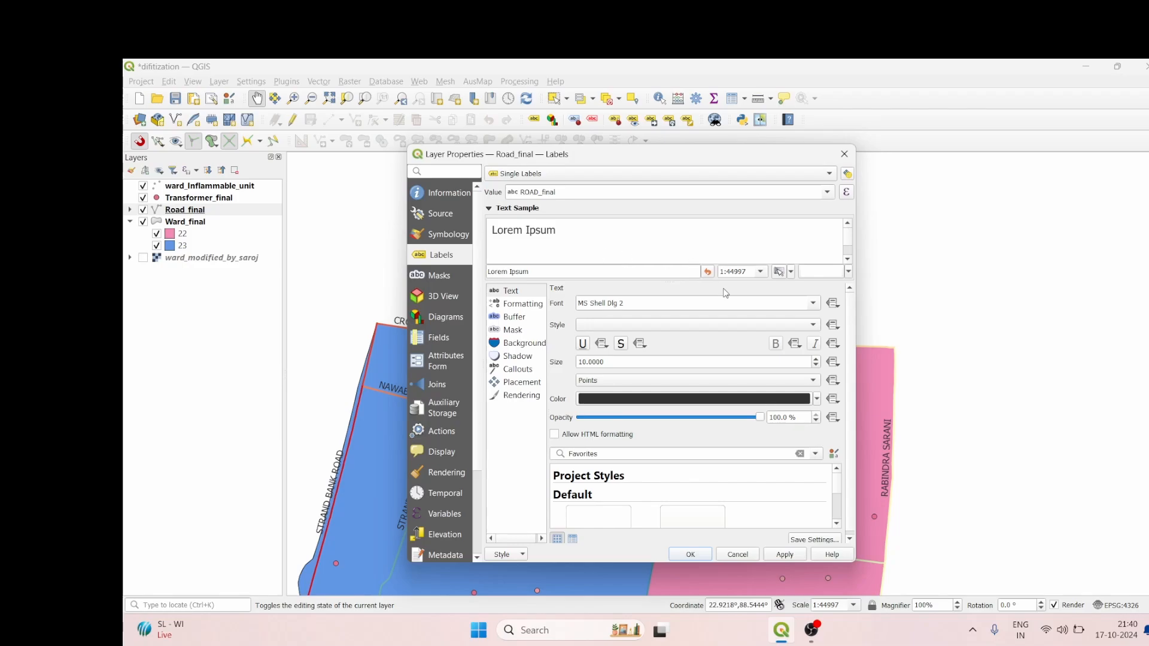
# Step: Set the road label font to Times New Roman
pyautogui.click(815, 304)
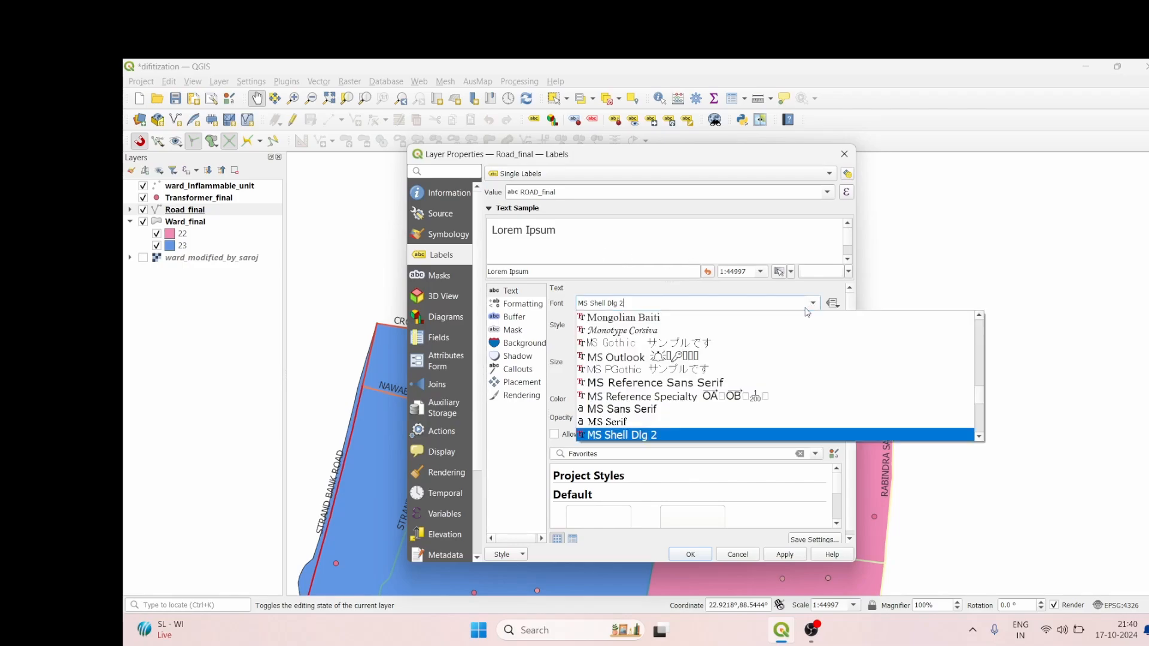
pyautogui.scroll(-2, 716, 379)
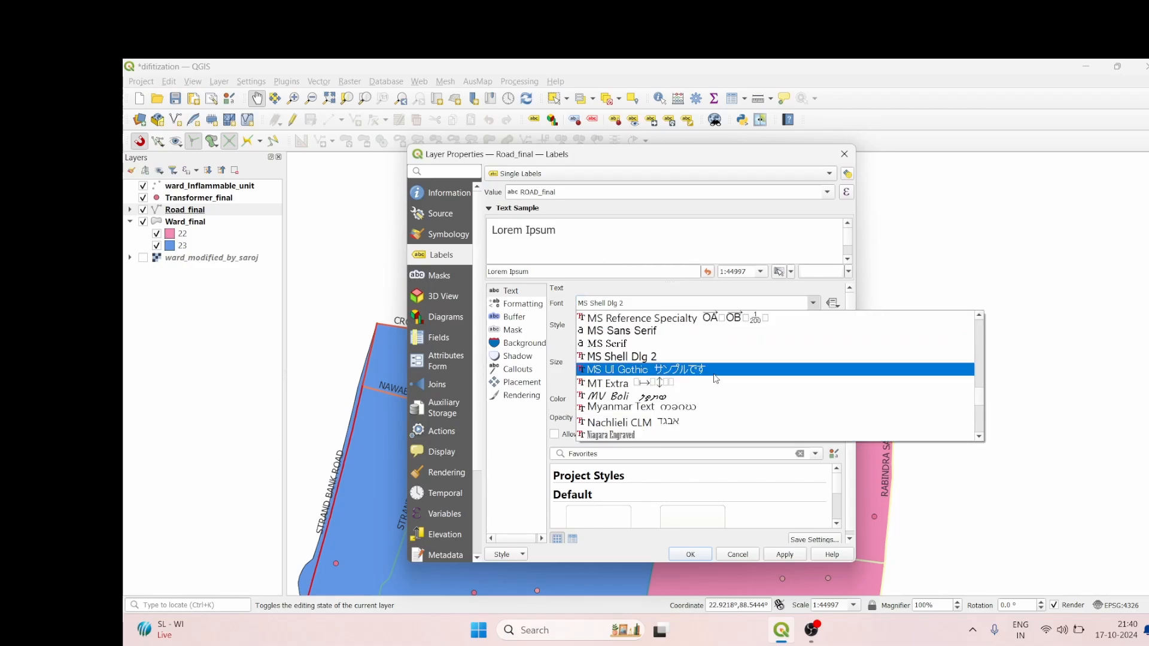
pyautogui.press('t')
pyautogui.press('t')
pyautogui.press('t')
pyautogui.press('t')
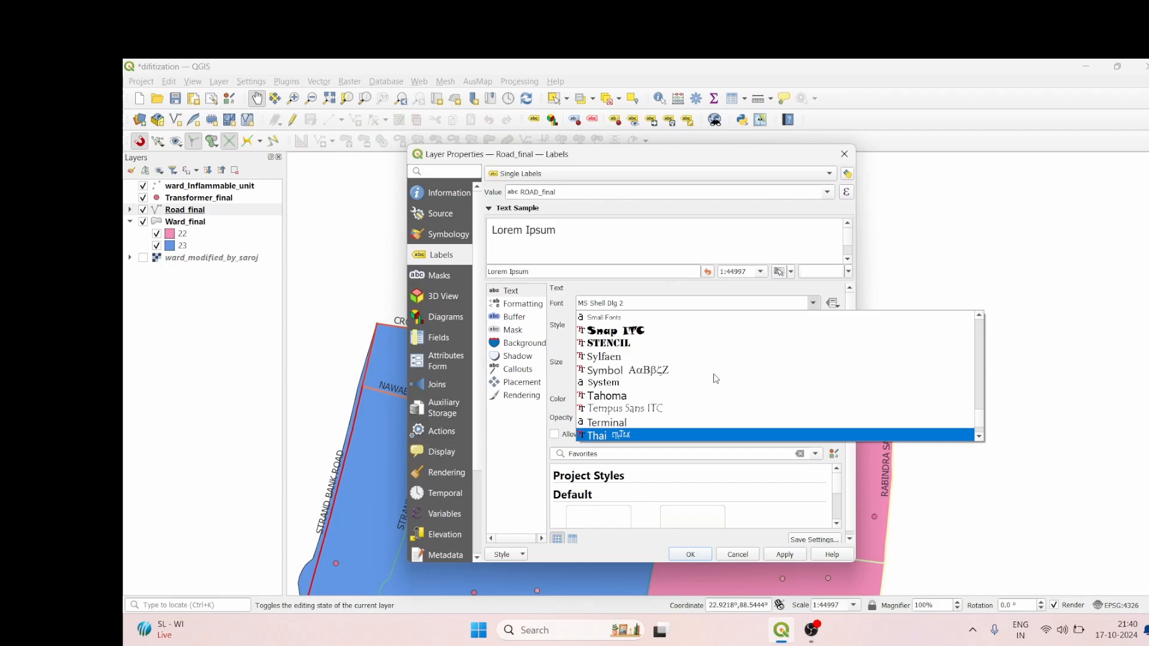
pyautogui.press('e')
pyautogui.scroll(-4, 713, 377)
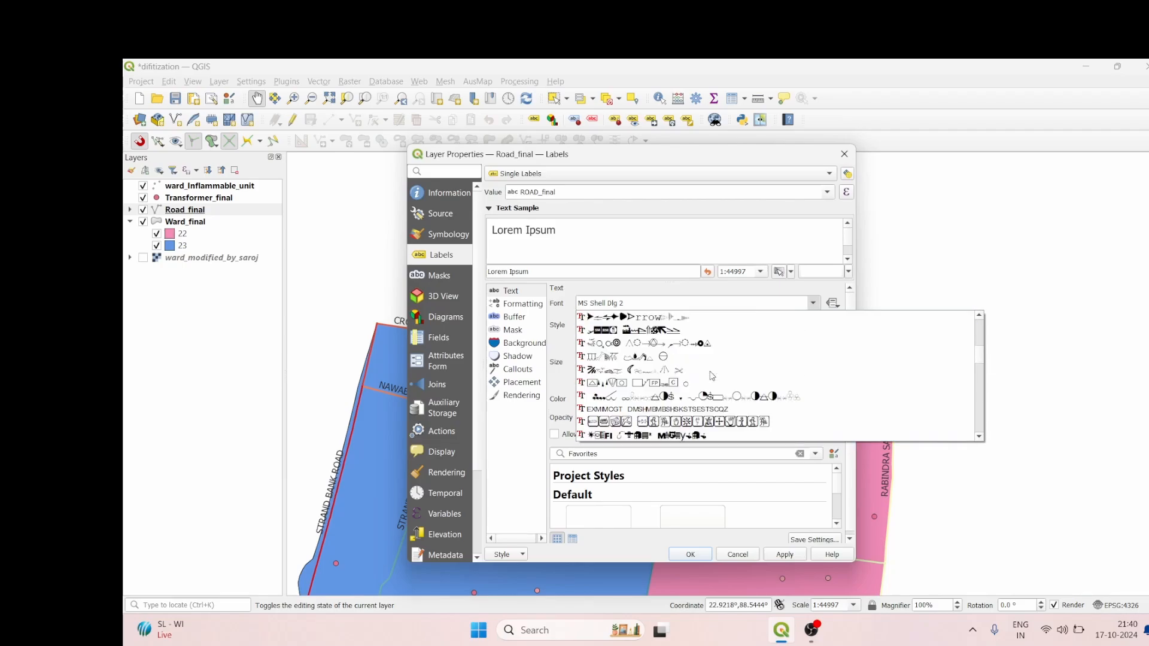
pyautogui.scroll(3, 712, 375)
pyautogui.press('t')
pyautogui.press('t')
pyautogui.press('t')
pyautogui.press('t')
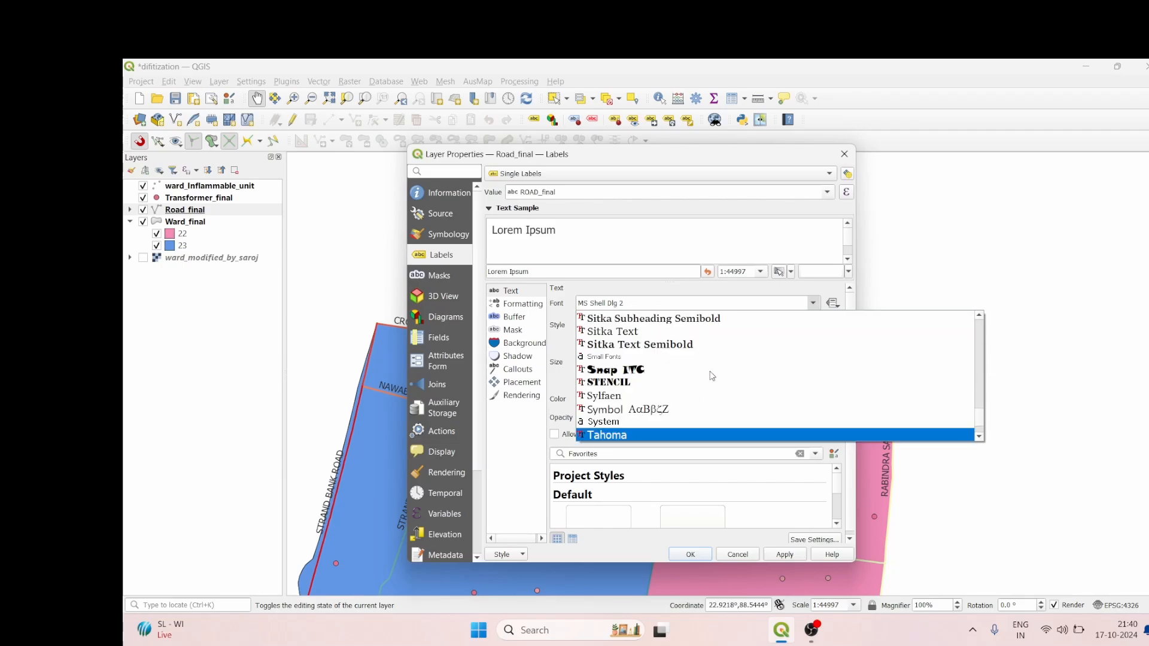
pyautogui.scroll(-3, 712, 375)
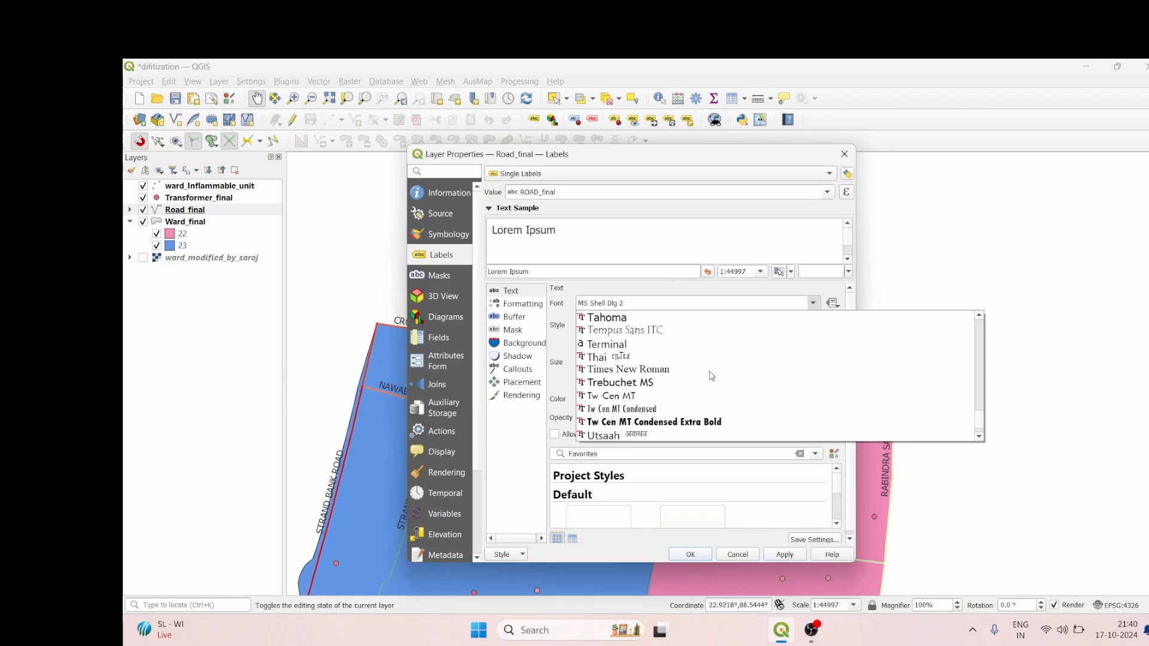
pyautogui.click(658, 330)
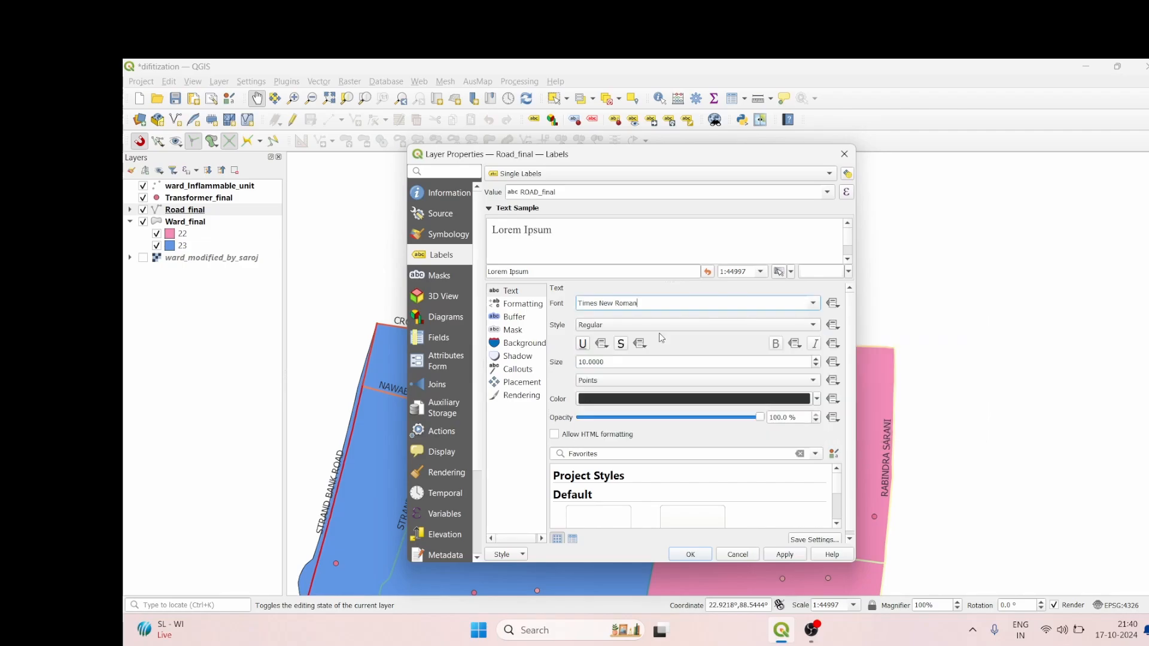
# Step: Set the road label style to Bold and the text size to 7 points
pyautogui.click(749, 325)
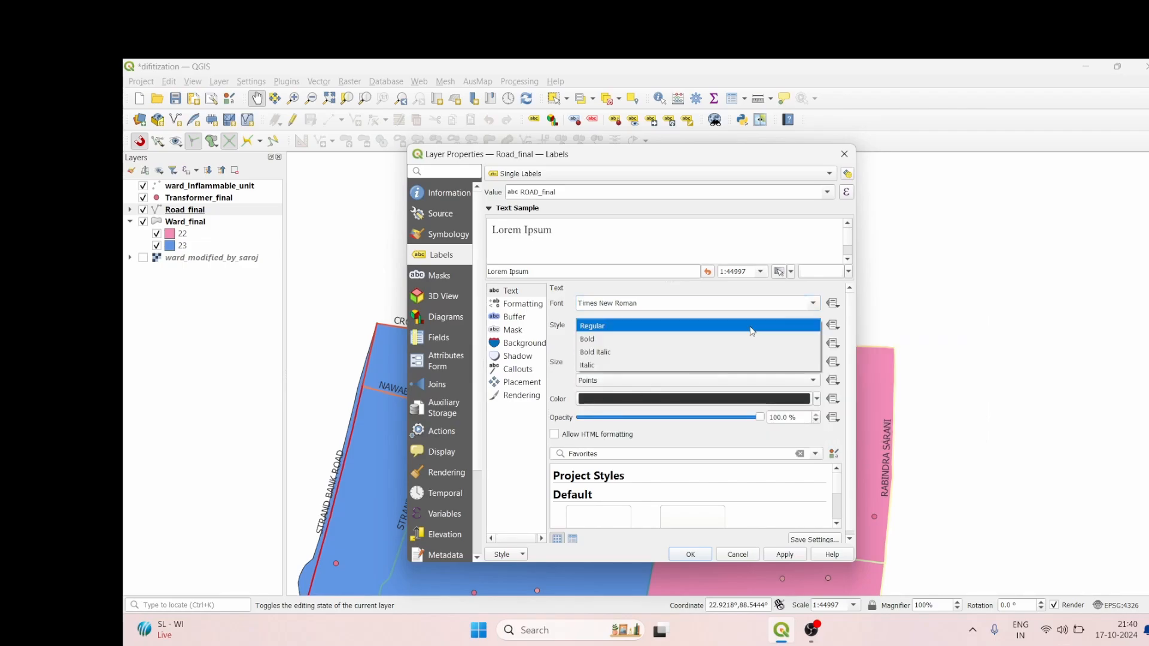
pyautogui.click(693, 338)
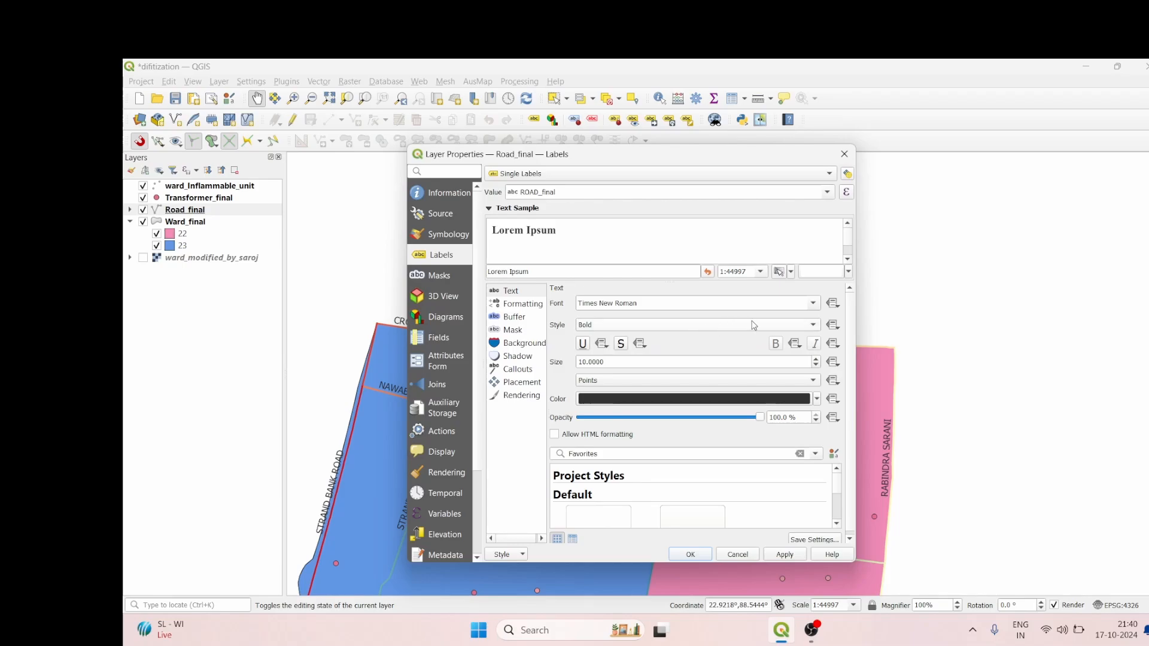
pyautogui.click(815, 364)
pyautogui.click(815, 365)
pyautogui.click(815, 365)
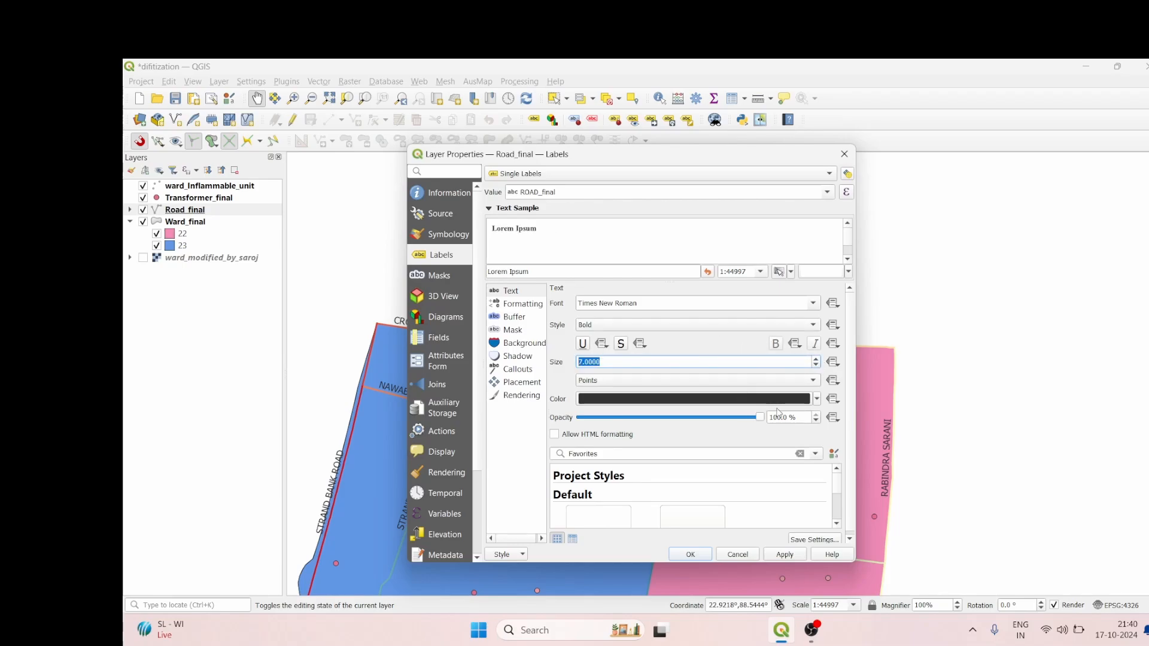
# Step: Set the road label color to black, apply the label settings and check the street names on the map
pyautogui.click(816, 400)
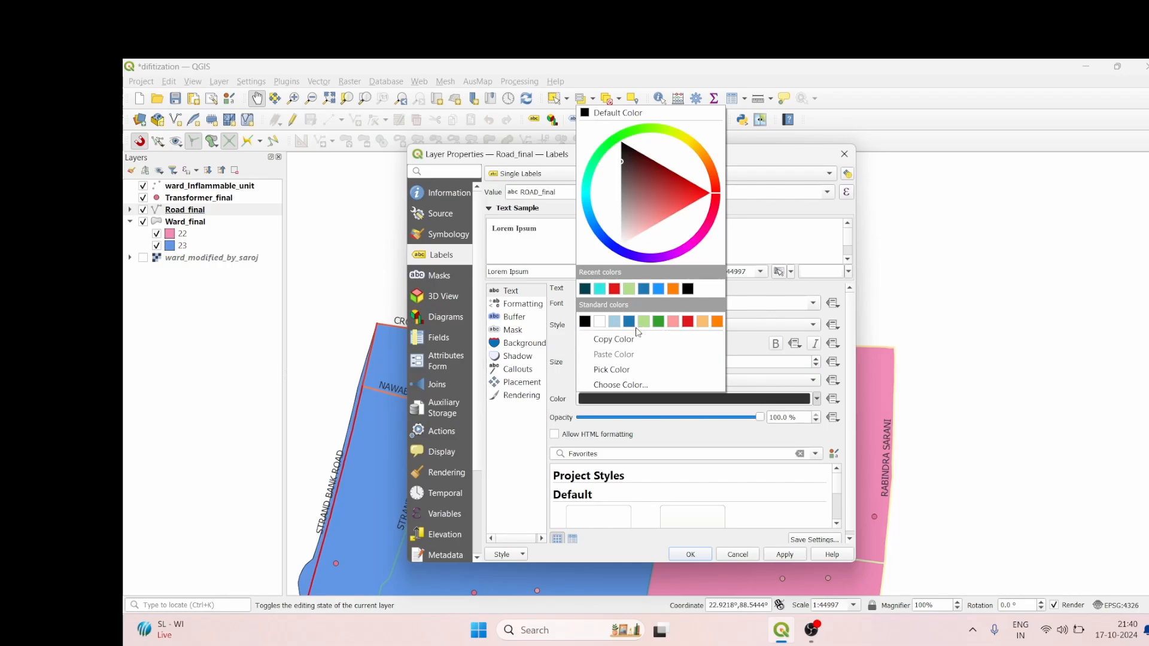
pyautogui.click(687, 288)
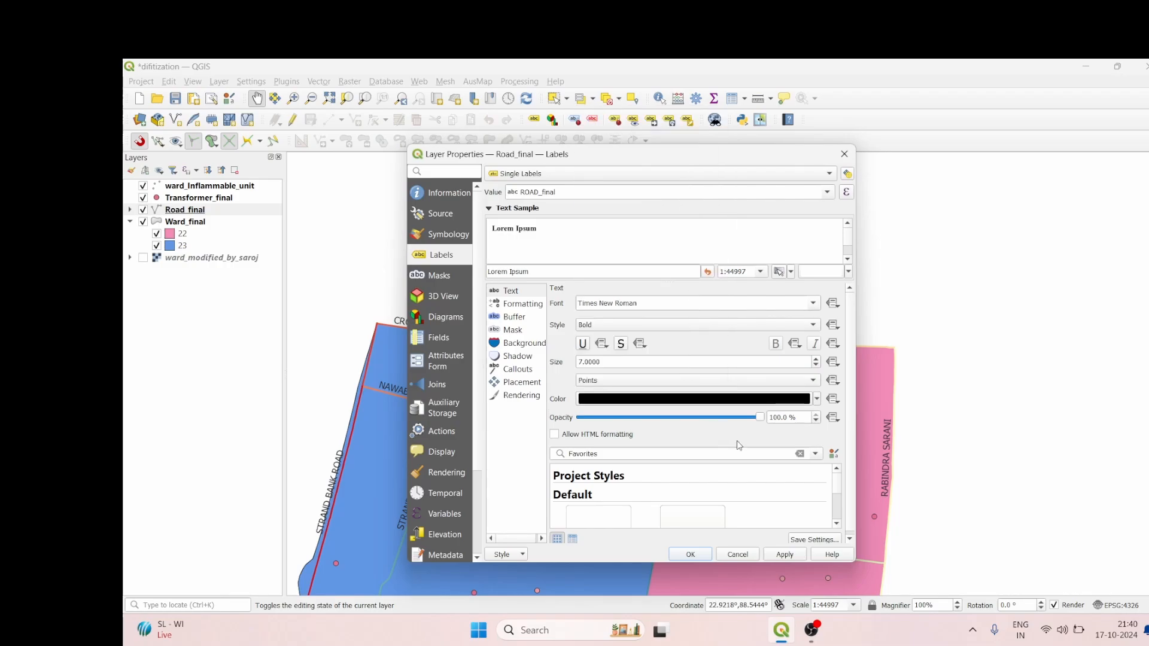
pyautogui.click(784, 554)
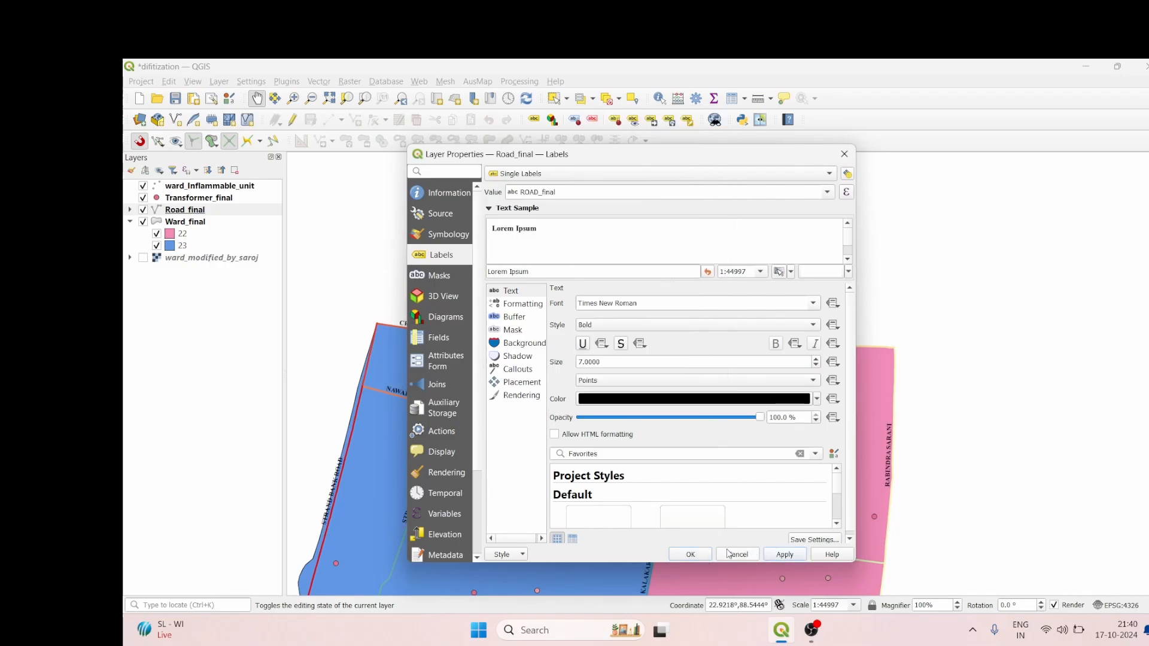
pyautogui.click(690, 554)
pyautogui.scroll(1, 505, 343)
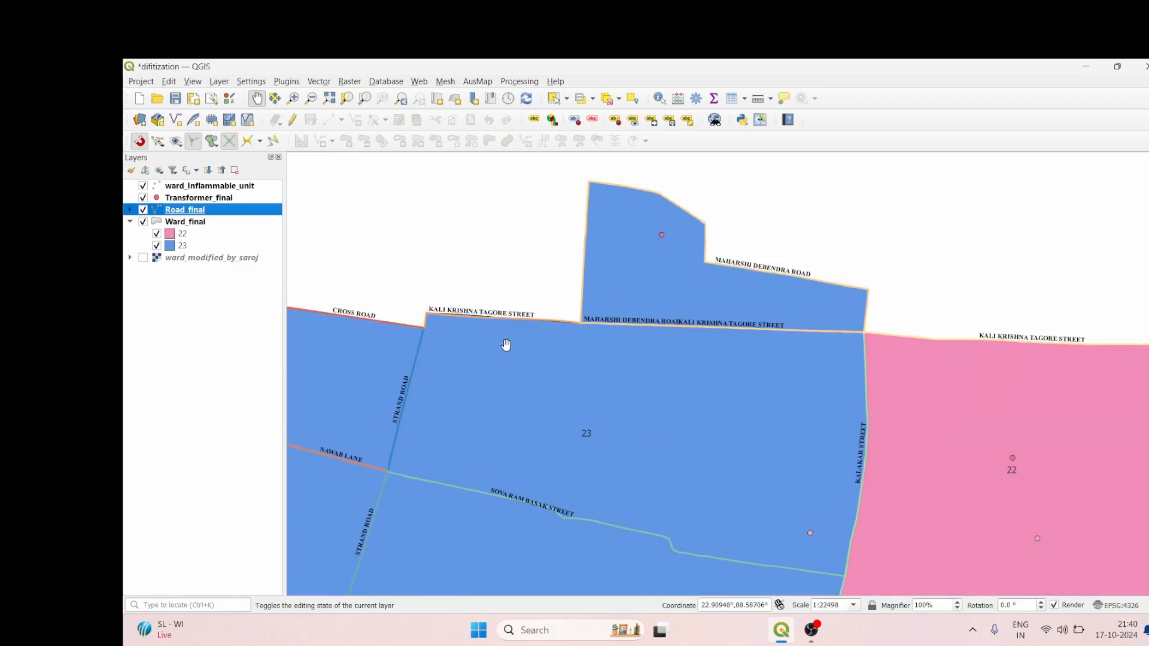
pyautogui.scroll(-2, 513, 337)
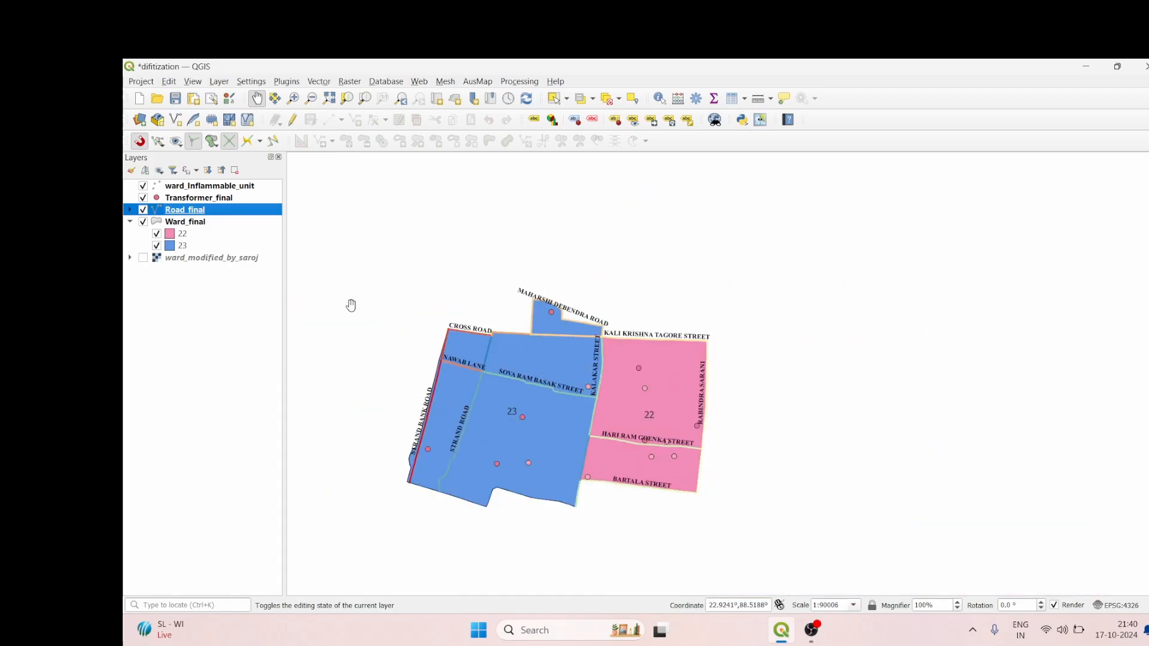
# Step: Open the symbology settings of the Transformer_final layer, using Single Symbol as the rendering type
pyautogui.click(192, 199)
pyautogui.rightClick(192, 200)
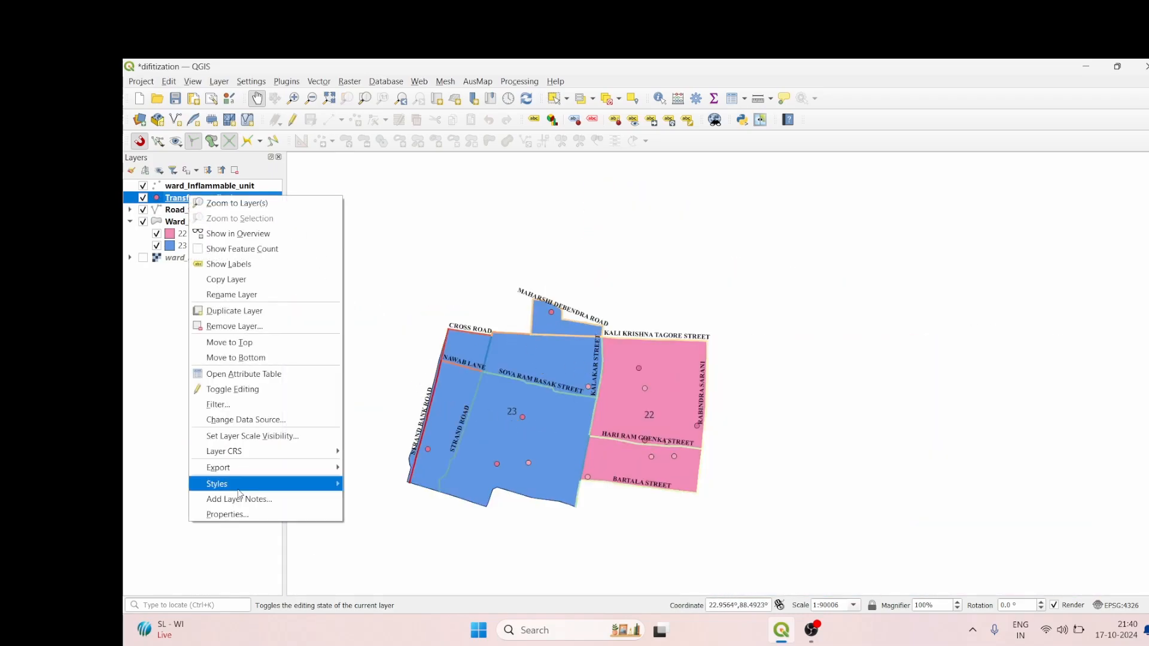
pyautogui.click(241, 515)
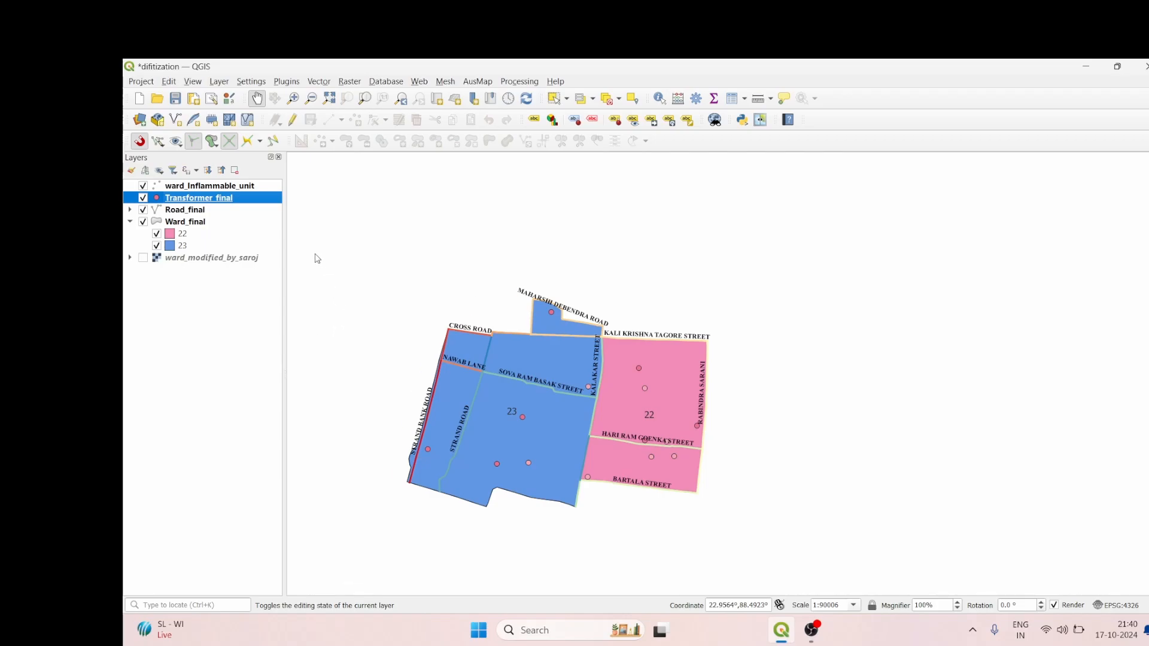
pyautogui.click(462, 239)
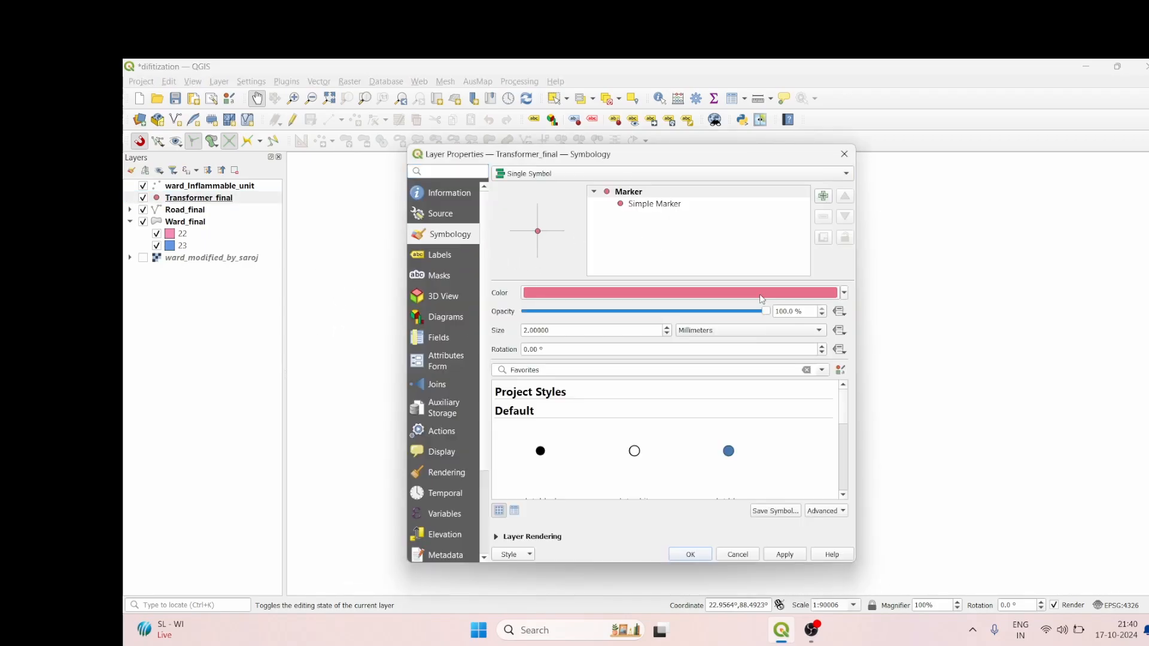
pyautogui.click(712, 177)
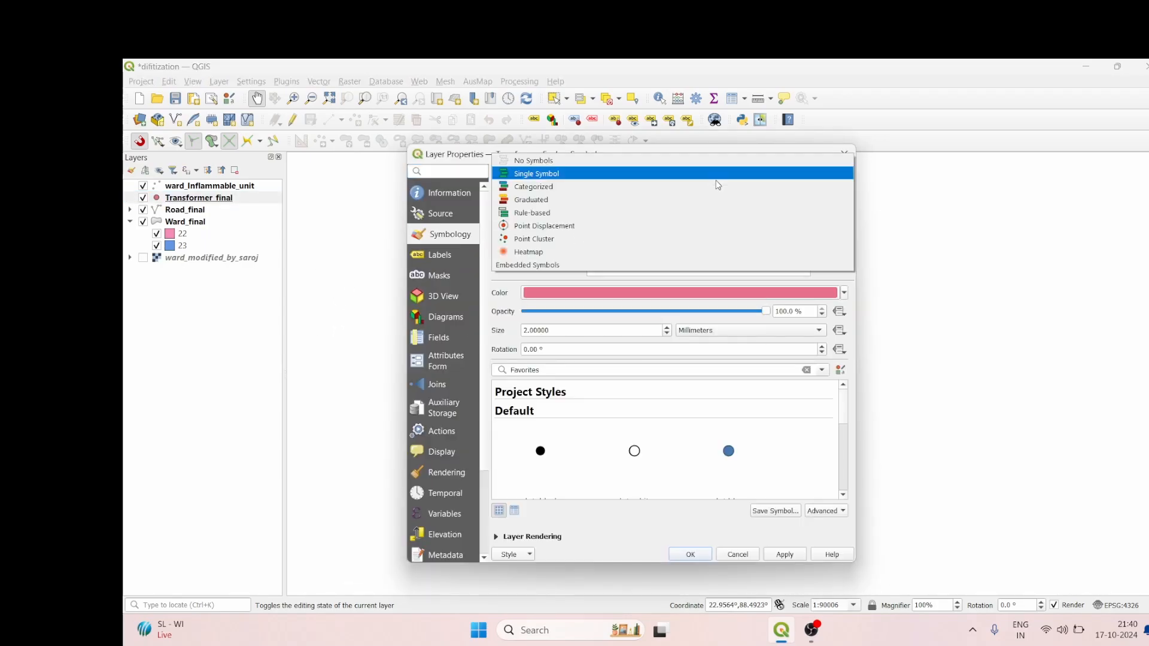
pyautogui.click(660, 174)
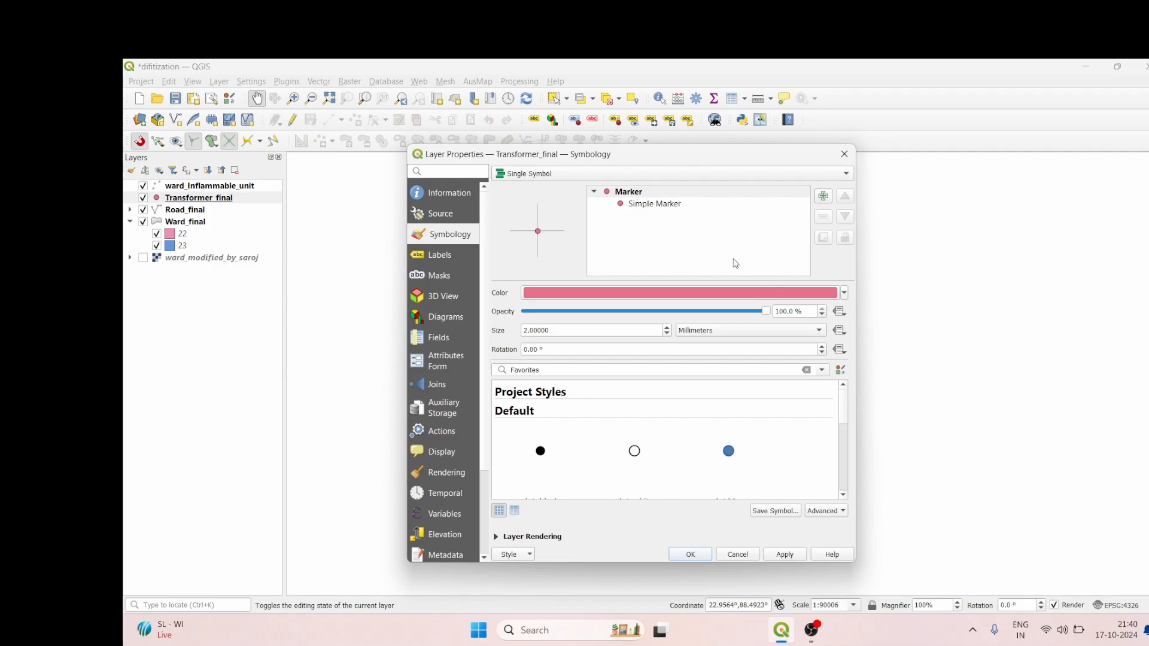
# Step: Choose the "effect drop shadow" preset as the marker for the Transformer_final layer
pyautogui.scroll(-3, 691, 478)
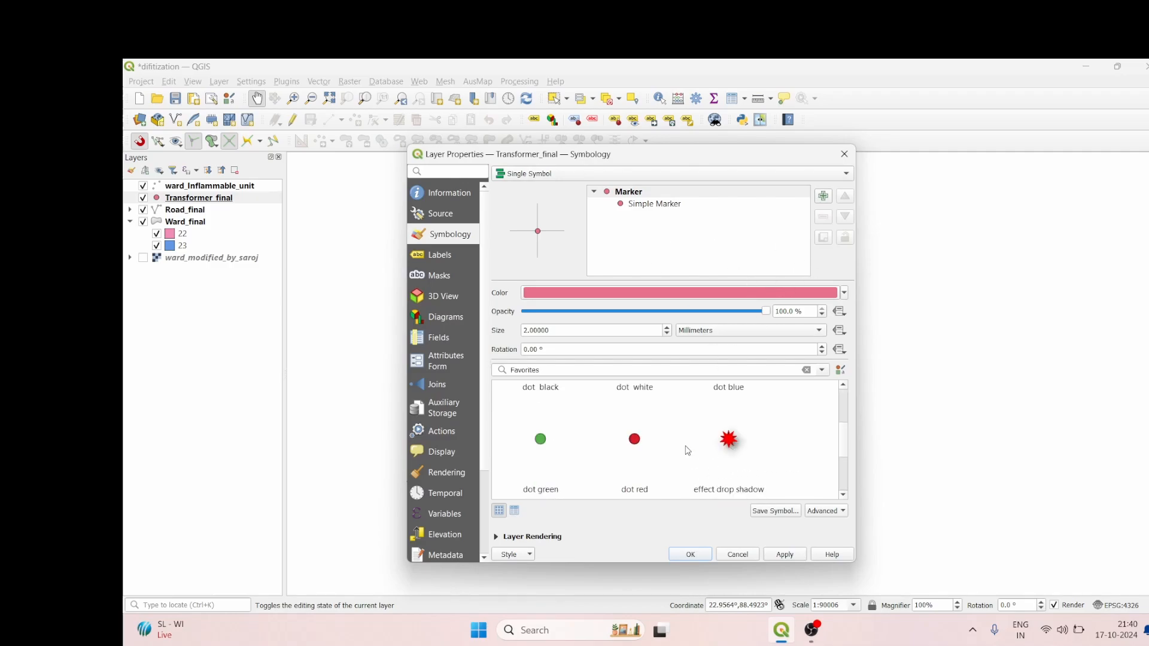
pyautogui.scroll(-1, 700, 455)
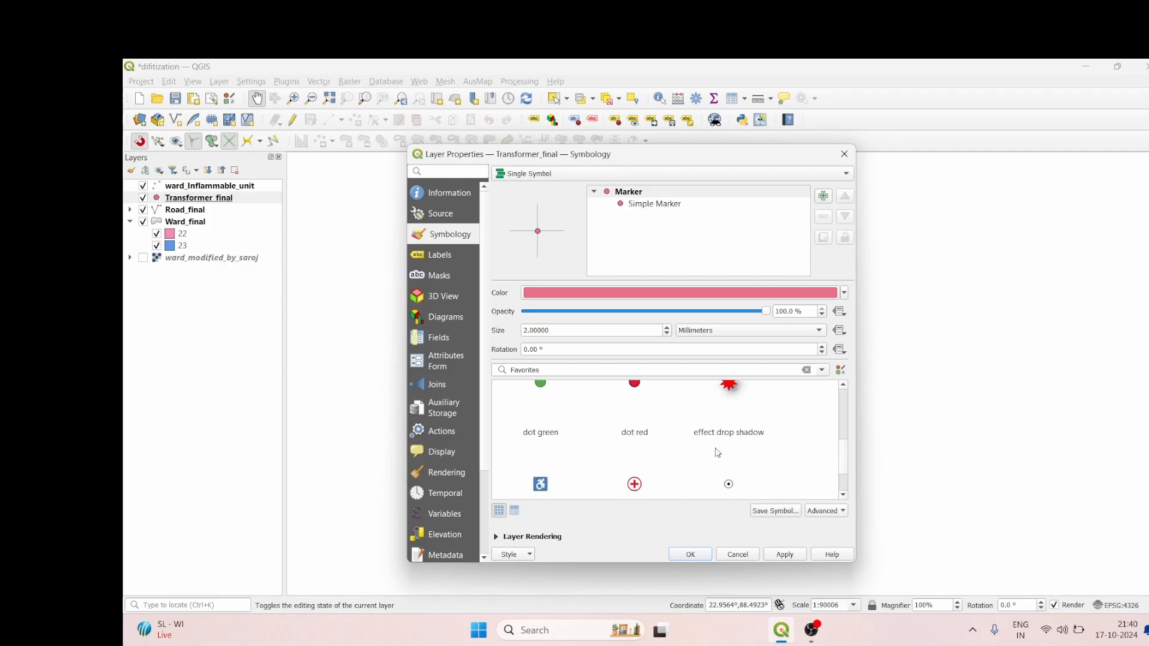
pyautogui.scroll(1, 718, 452)
pyautogui.click(725, 440)
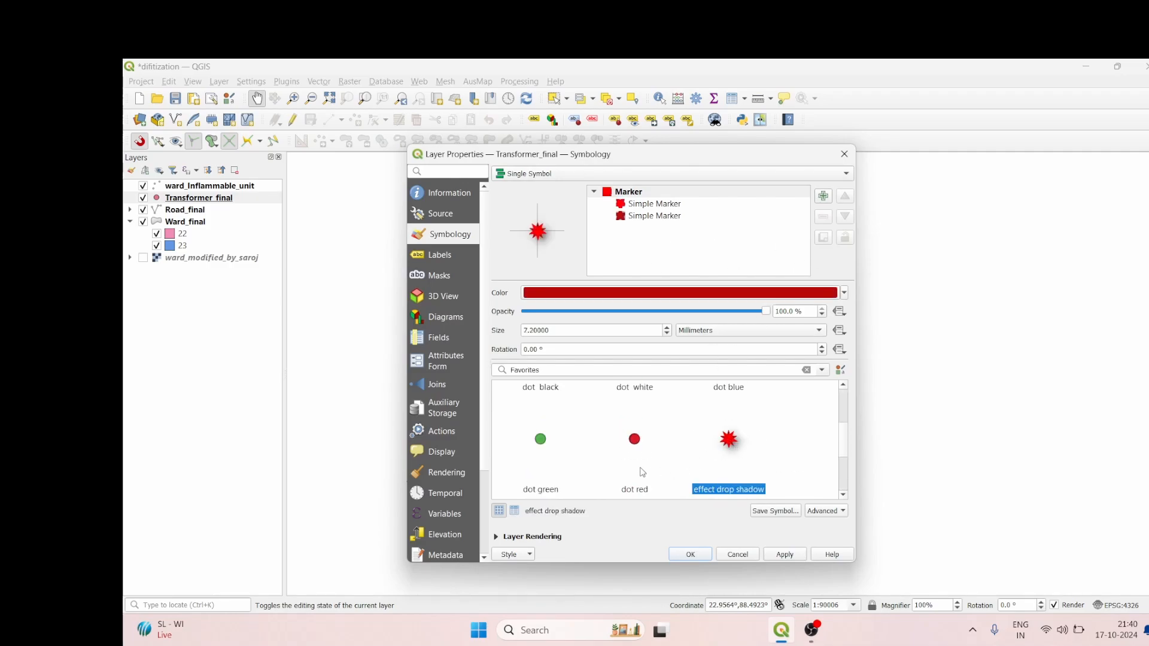
# Step: Change the transformer marker's color to blue and set its opacity to 96.2 %
pyautogui.click(844, 293)
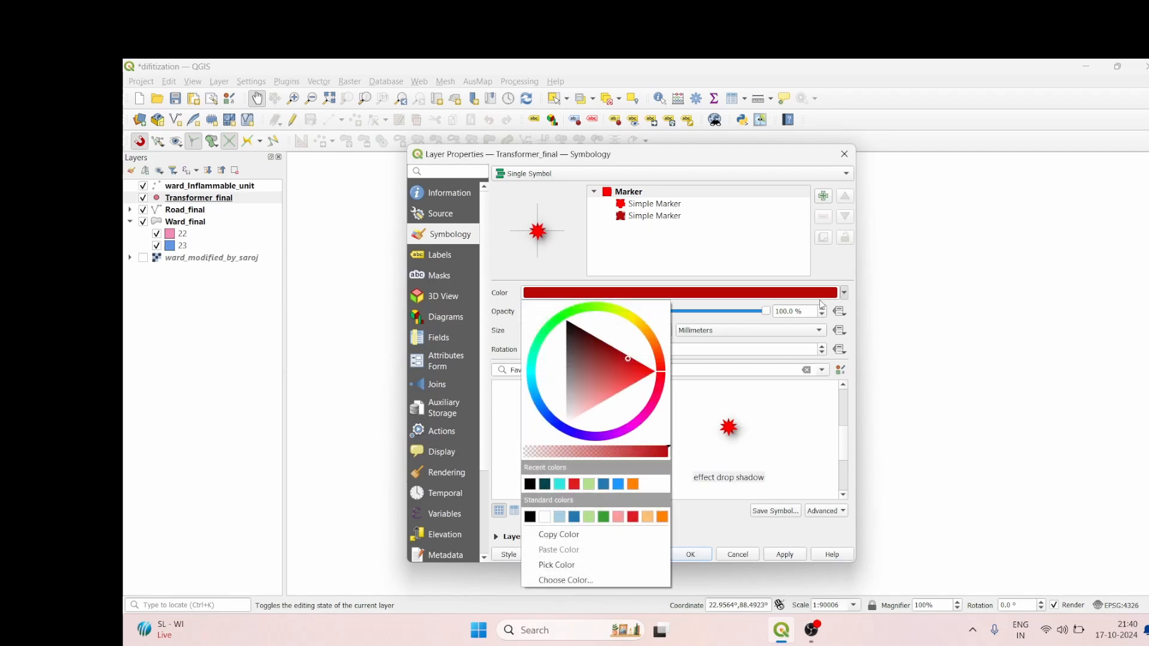
pyautogui.click(618, 484)
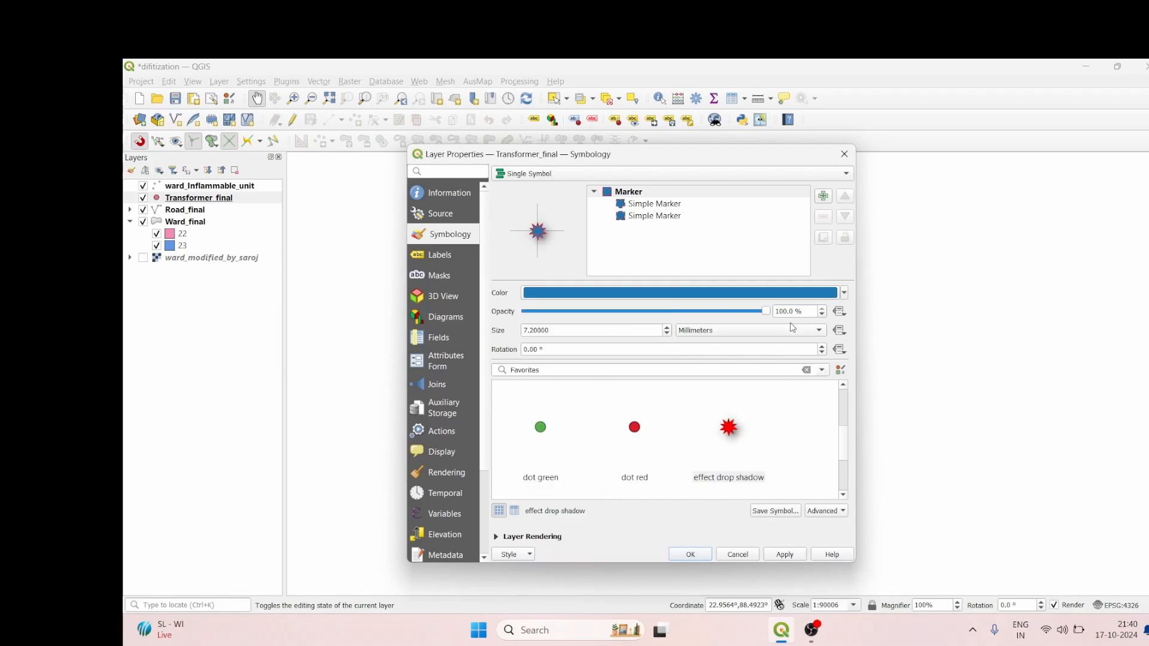
pyautogui.moveTo(767, 315)
pyautogui.mouseDown()
pyautogui.moveTo(737, 315)
pyautogui.moveTo(758, 317)
pyautogui.mouseUp()
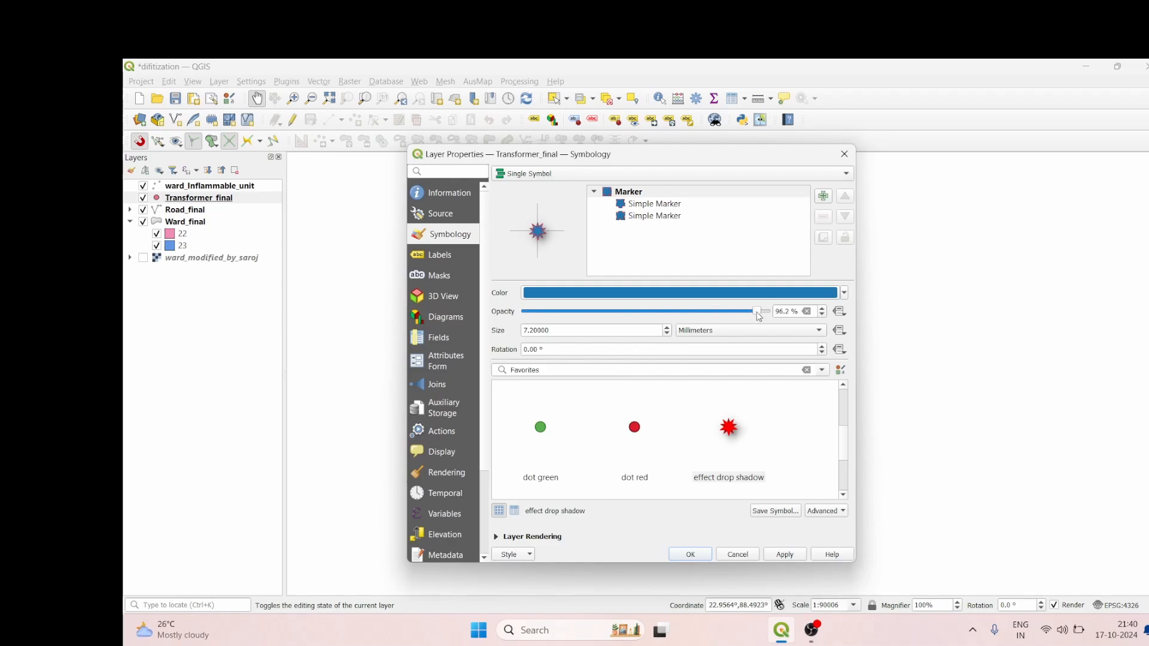
# Step: Set the transformer marker size to 4.8 millimeters, apply the symbology and check the transformer points on the map
pyautogui.click(667, 333)
pyautogui.rightClick(665, 333)
pyautogui.click(666, 333)
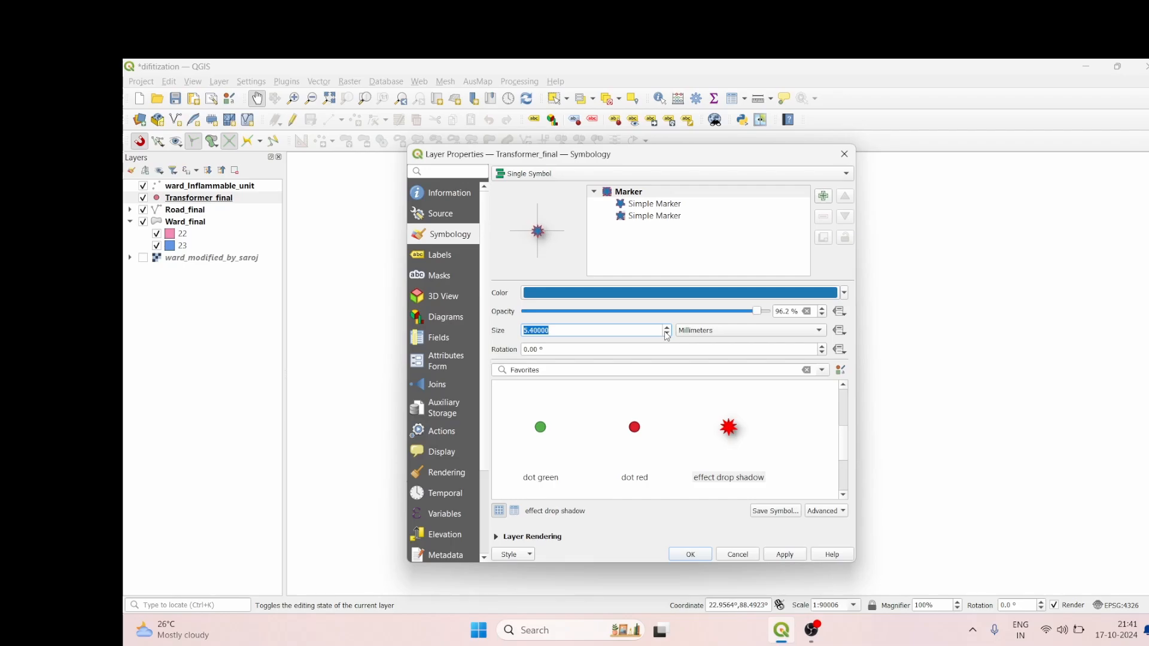
pyautogui.click(774, 555)
pyautogui.click(700, 555)
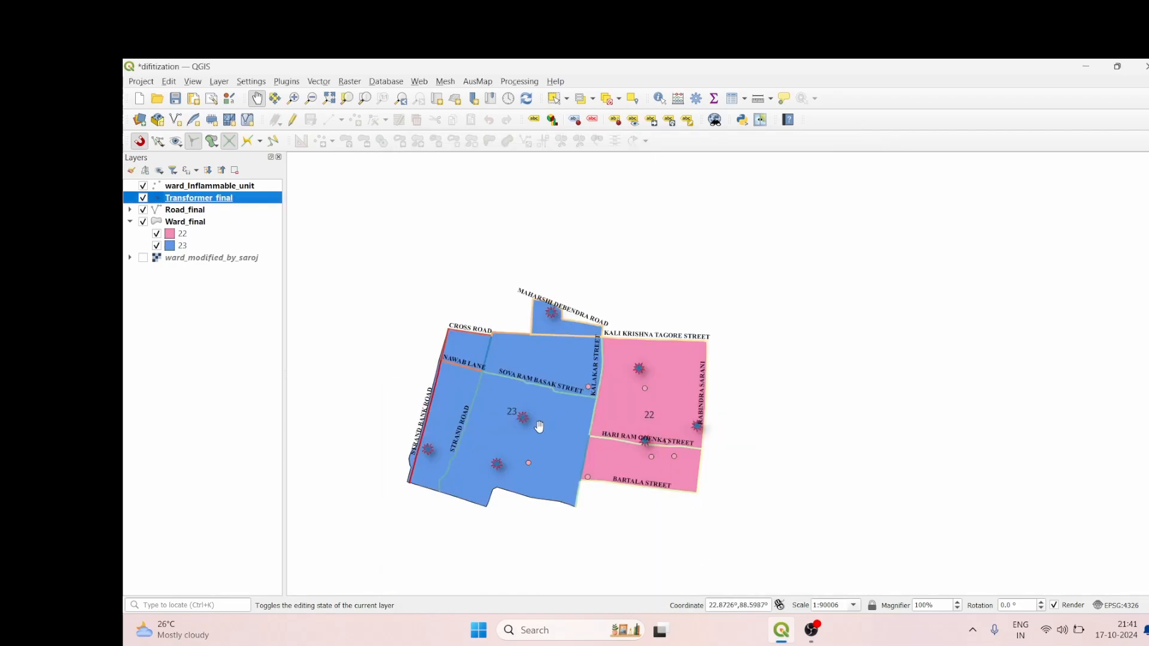
pyautogui.scroll(2, 538, 426)
pyautogui.scroll(-2, 539, 426)
pyautogui.scroll(1, 538, 426)
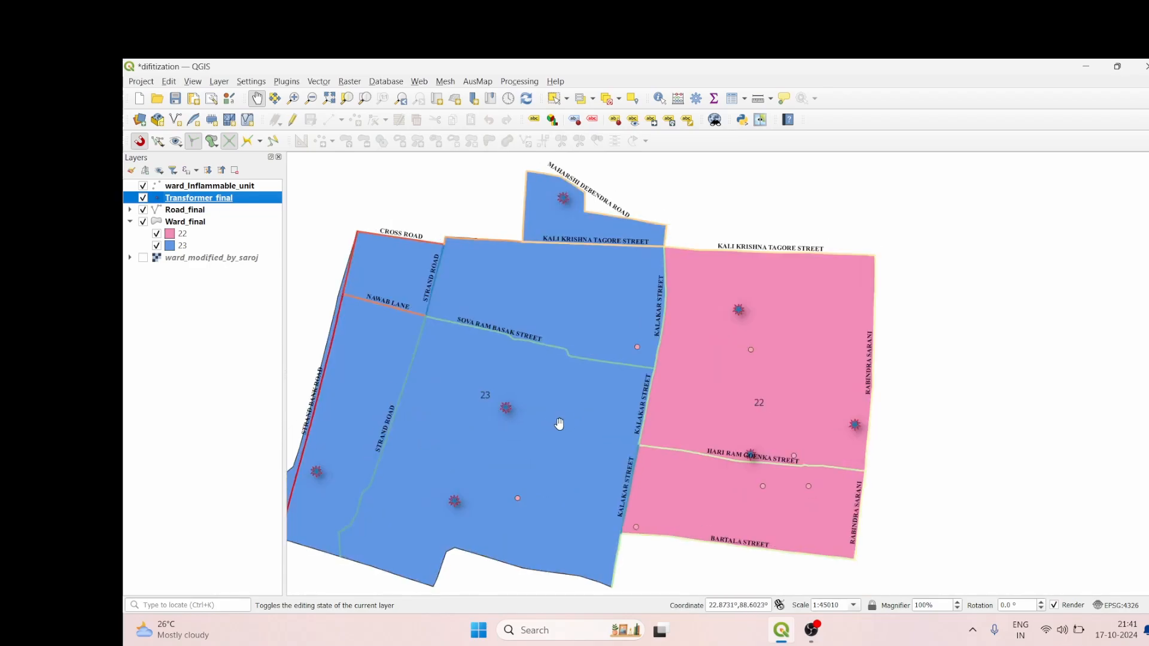
# Step: Open the symbology settings of the ward_Inflammable_unit layer and switch the rendering from Embedded Symbols to Single Symbol
pyautogui.click(218, 190)
pyautogui.rightClick(222, 191)
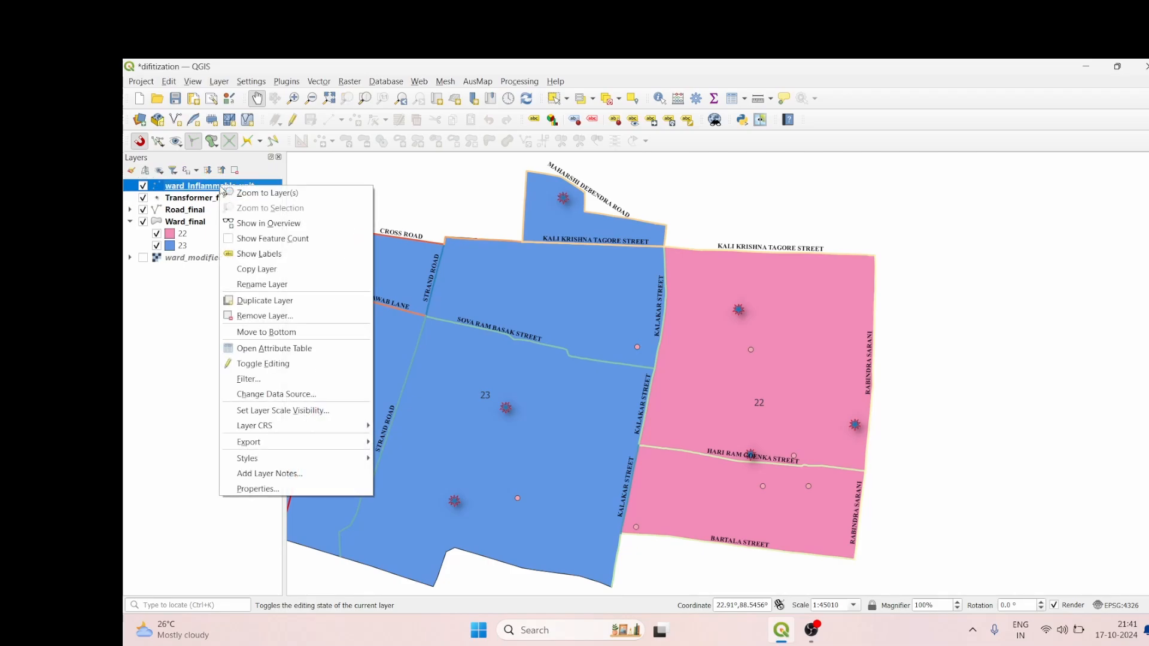
pyautogui.click(251, 491)
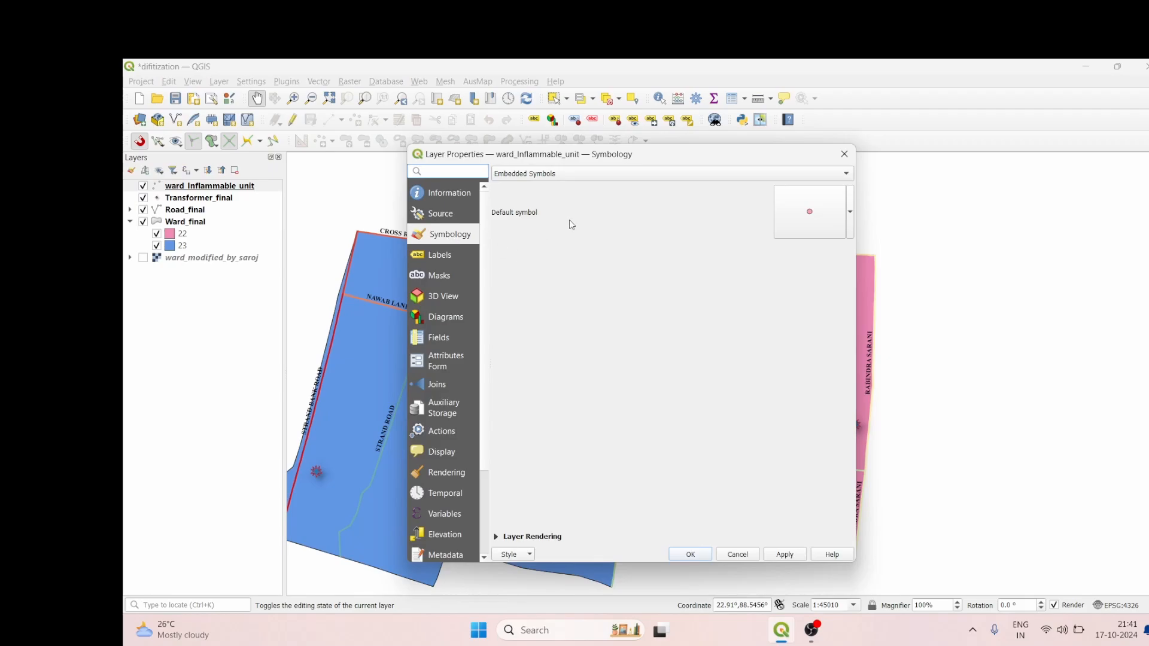
pyautogui.click(677, 175)
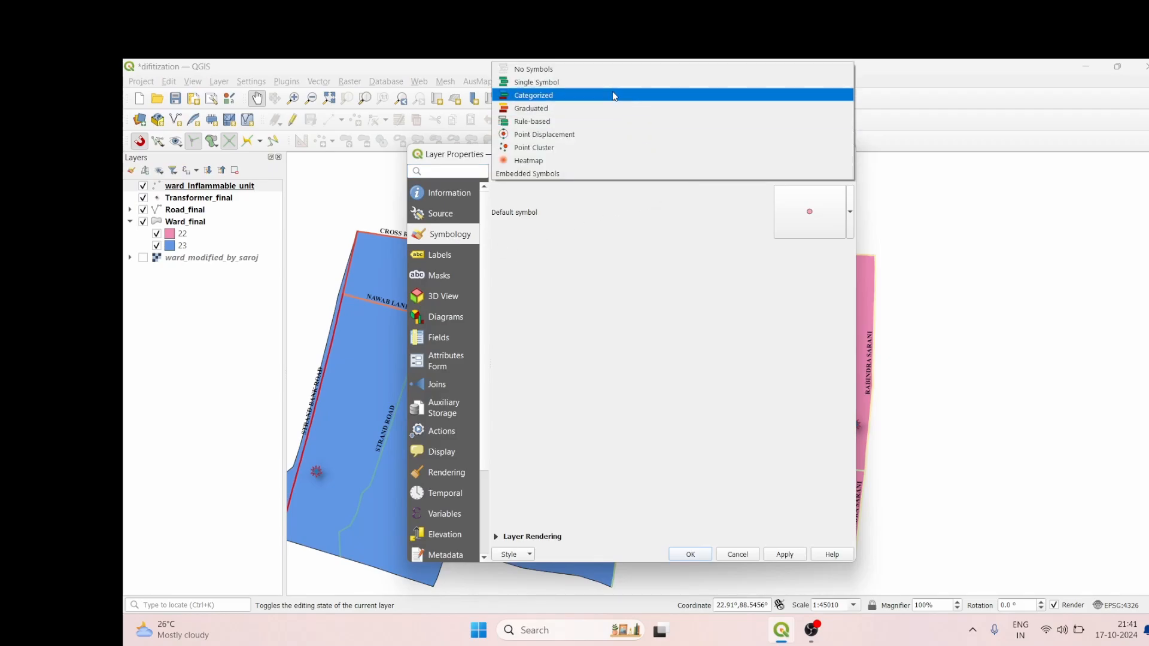
pyautogui.click(599, 82)
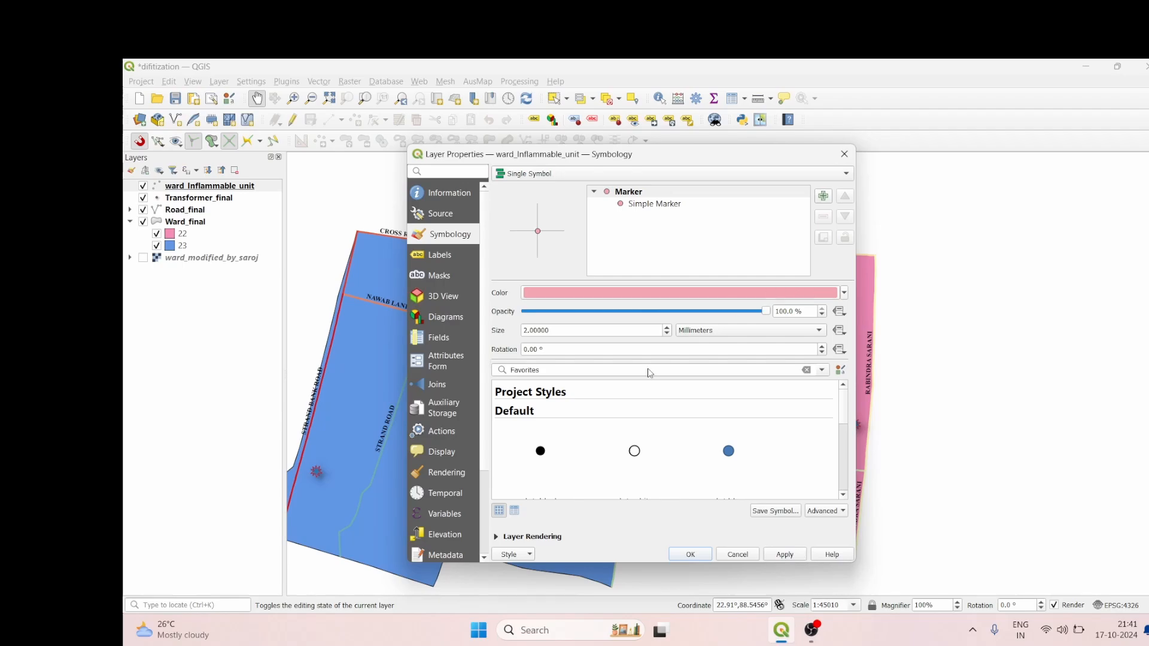
# Step: Choose the "topo pop capital" preset as the marker for the ward_Inflammable_unit layer
pyautogui.scroll(-3, 636, 473)
pyautogui.scroll(-1, 637, 472)
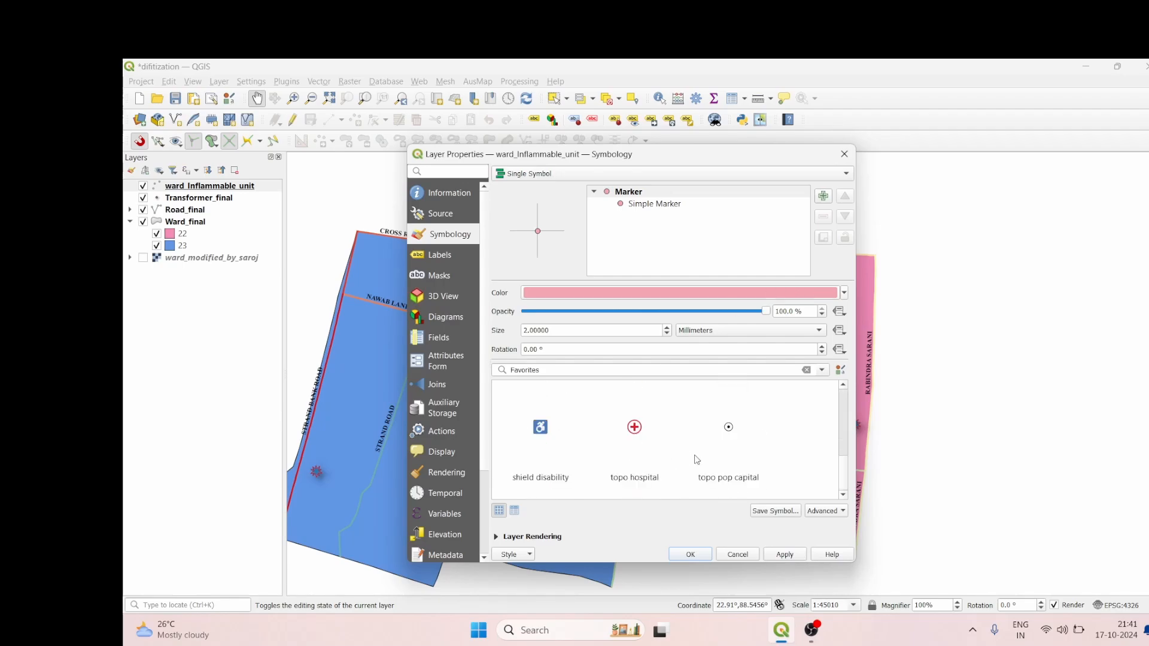
pyautogui.click(719, 430)
pyautogui.scroll(4, 671, 465)
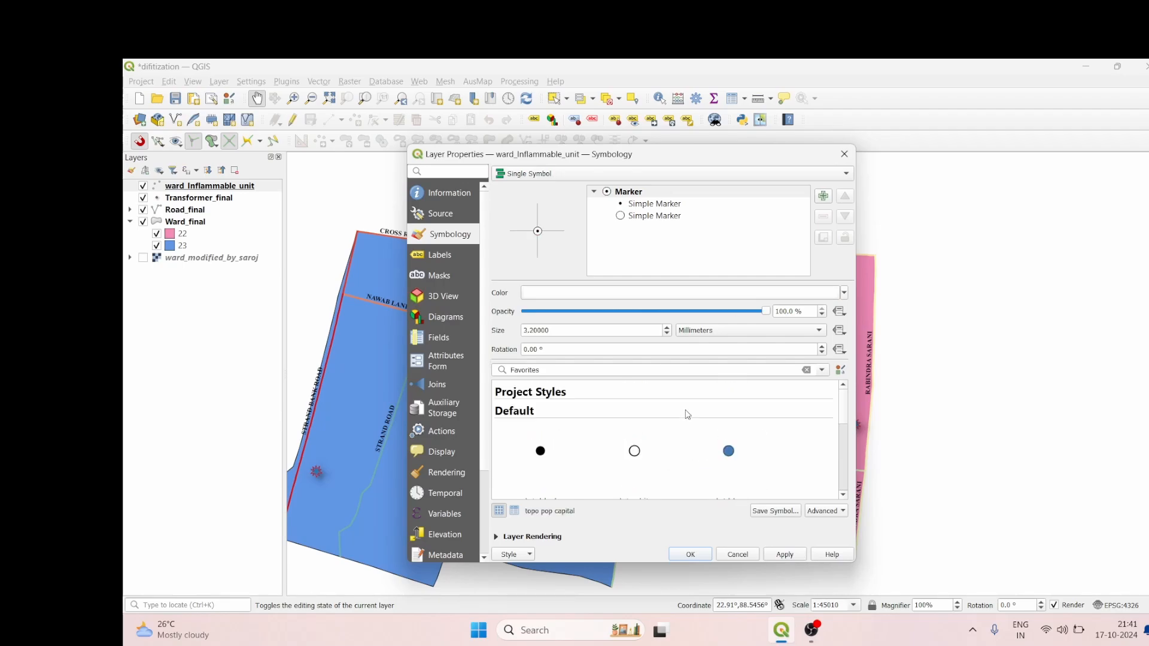
# Step: Set the inflammable unit marker's color to yellow (#fcff3c), confirm the layer settings and check the styled points on the map
pyautogui.click(750, 296)
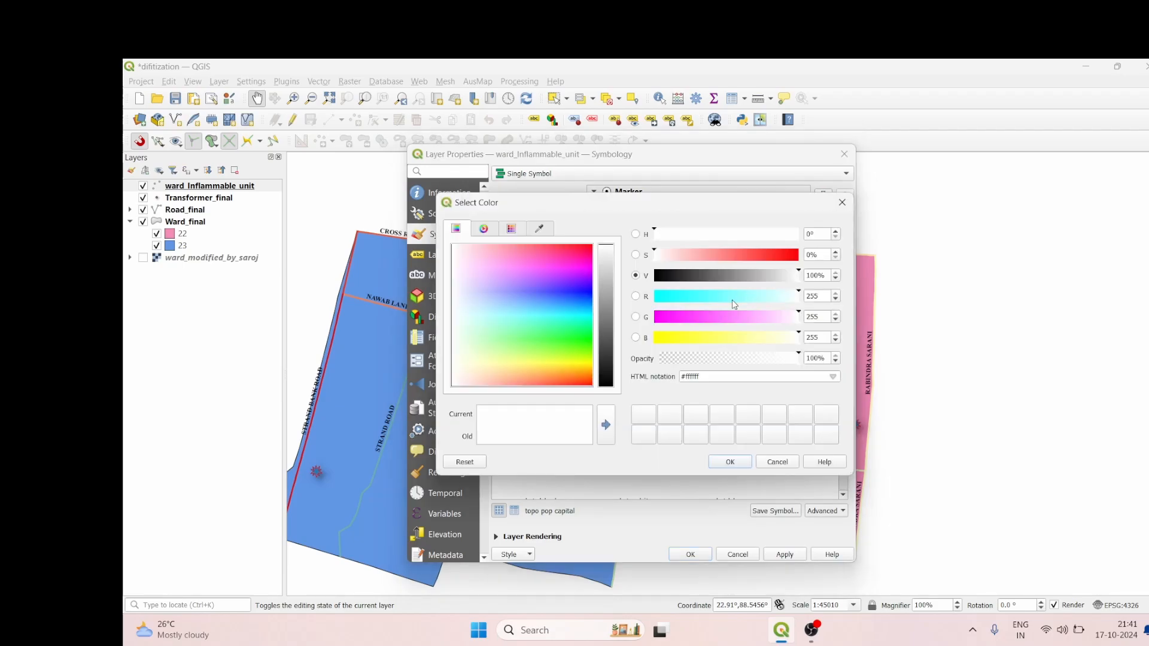
pyautogui.click(558, 361)
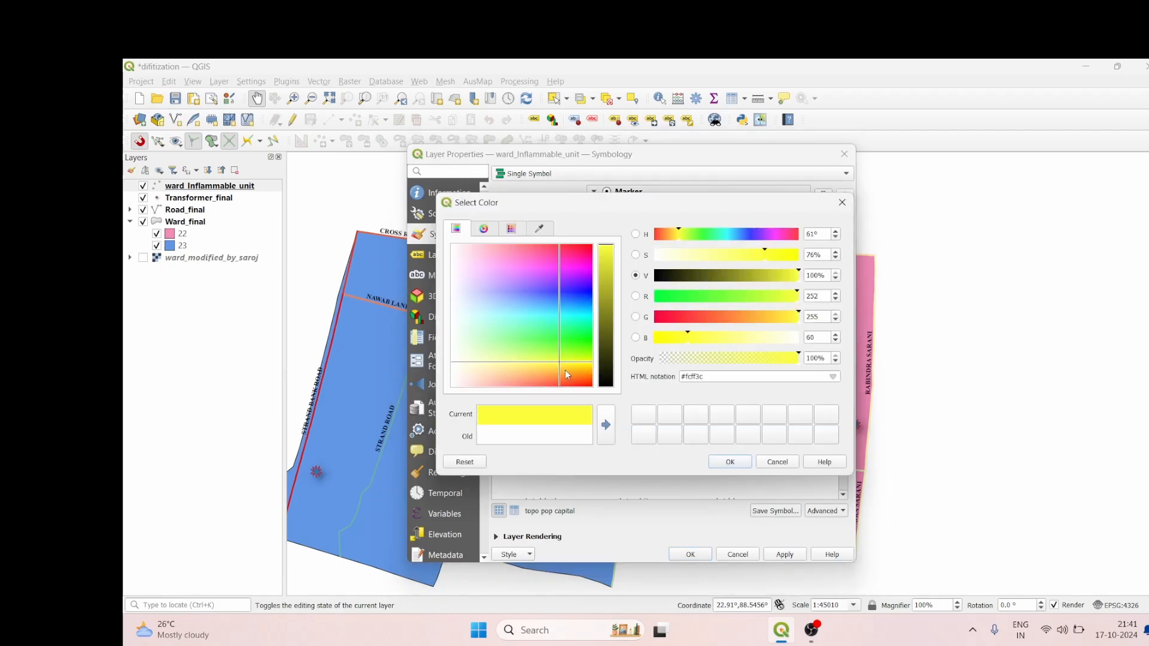
pyautogui.click(729, 464)
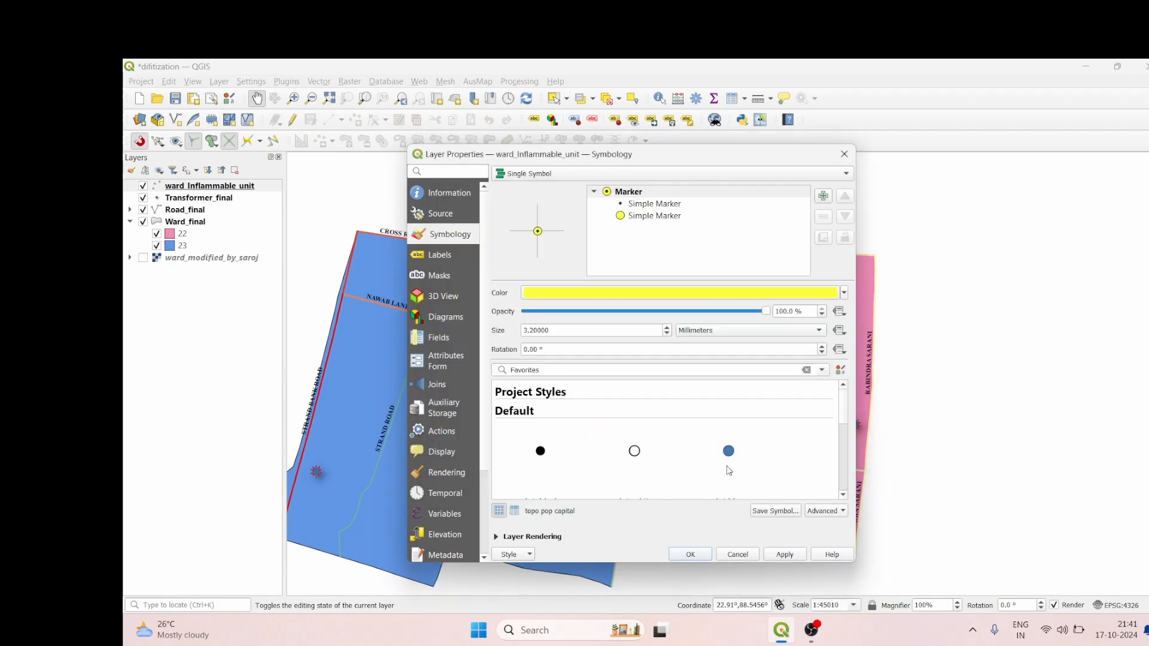
pyautogui.click(700, 555)
pyautogui.scroll(1, 656, 402)
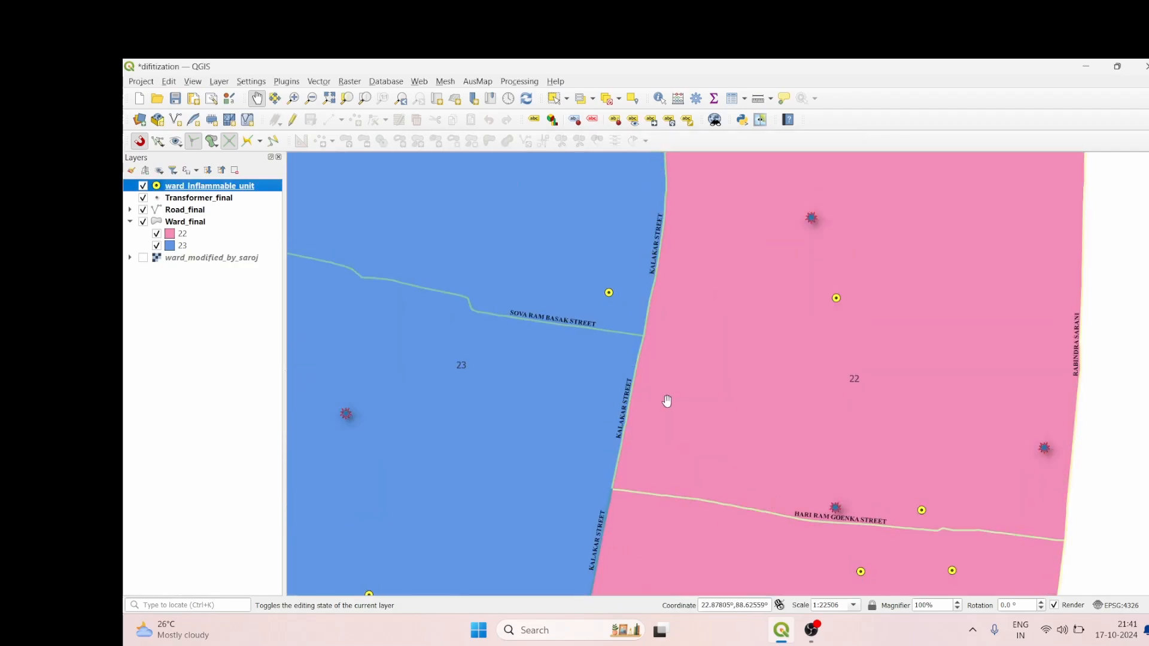
pyautogui.scroll(-1, 666, 401)
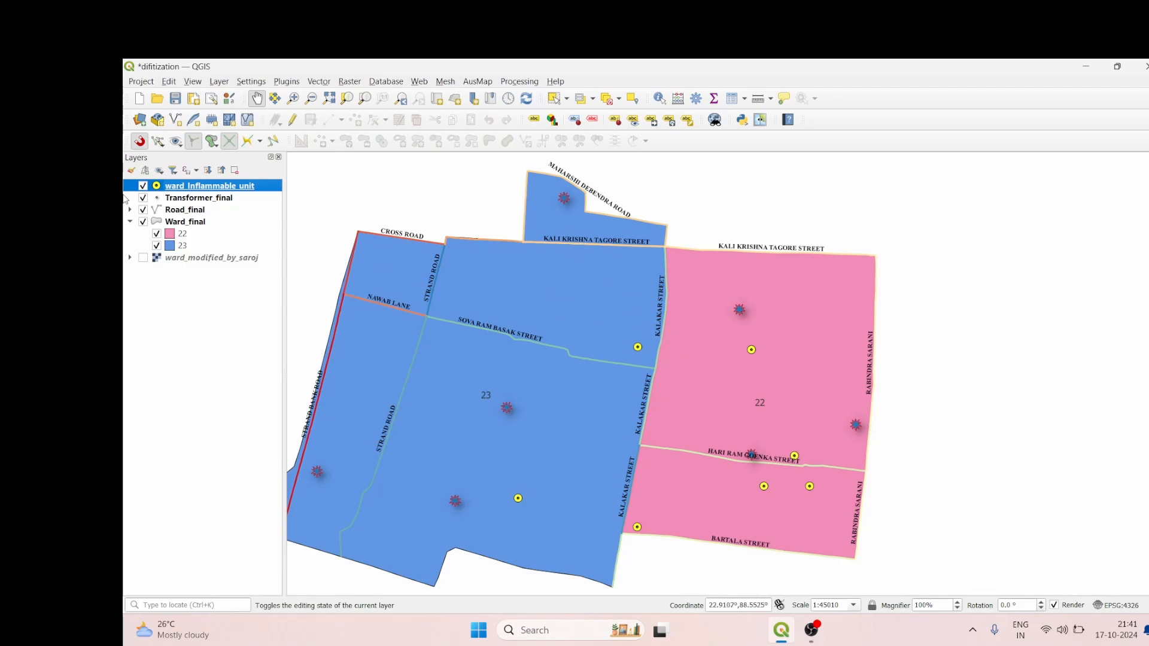
pyautogui.moveTo(490, 281); pyautogui.dragTo(618, 306)
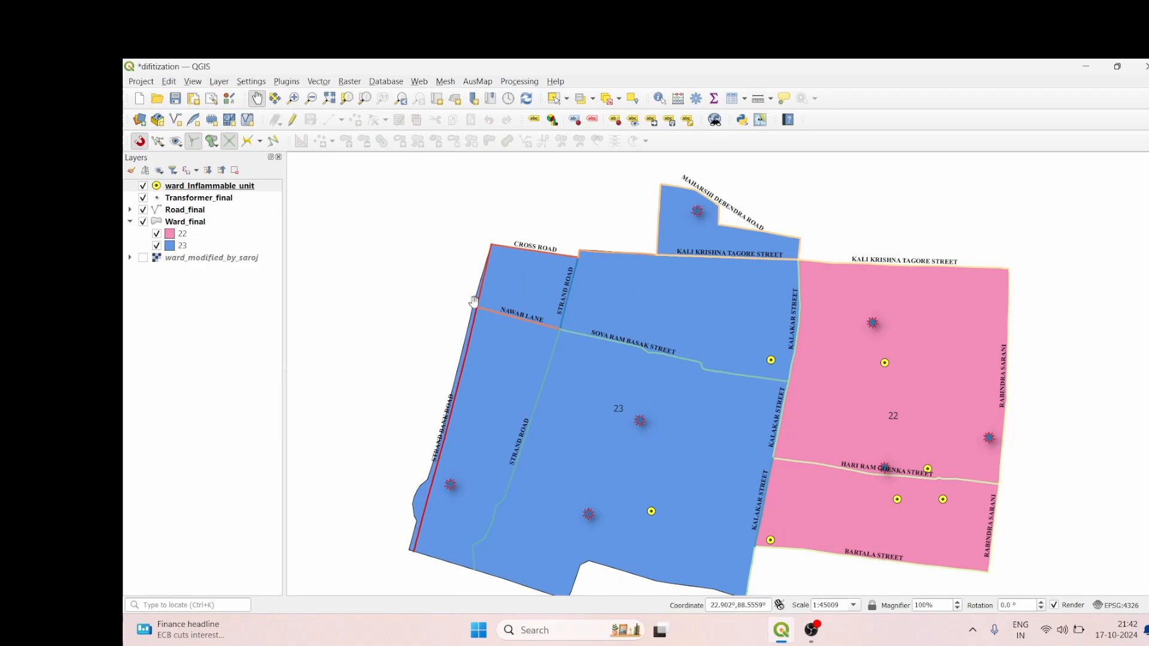
pyautogui.moveTo(804, 627)
pyautogui.click(811, 630)
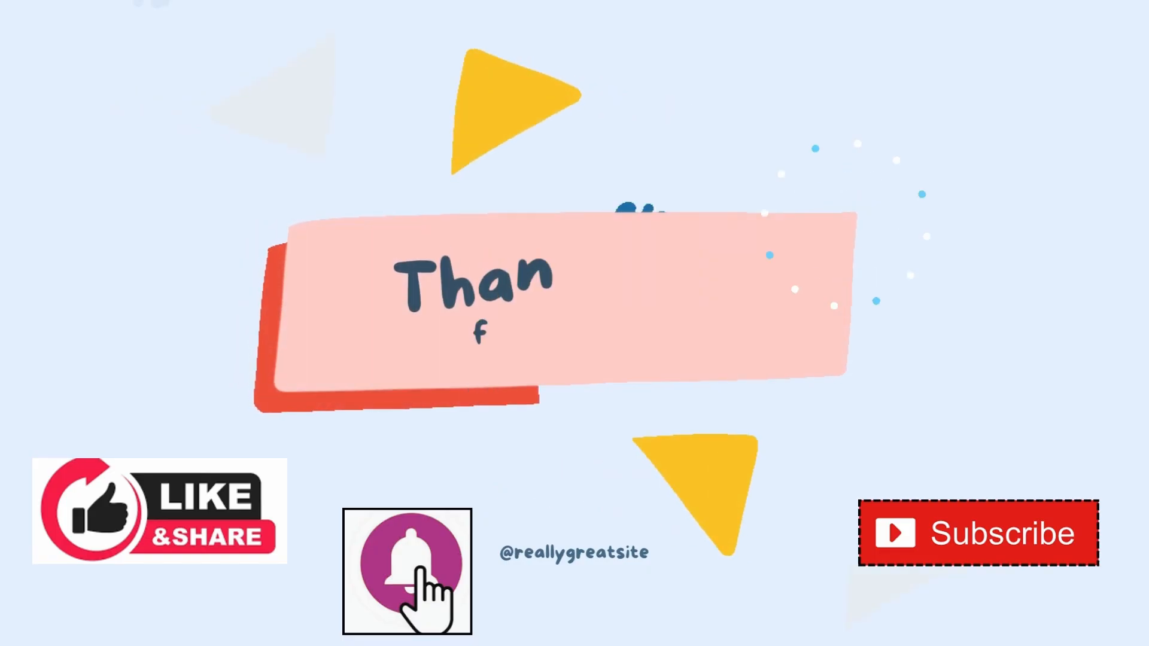